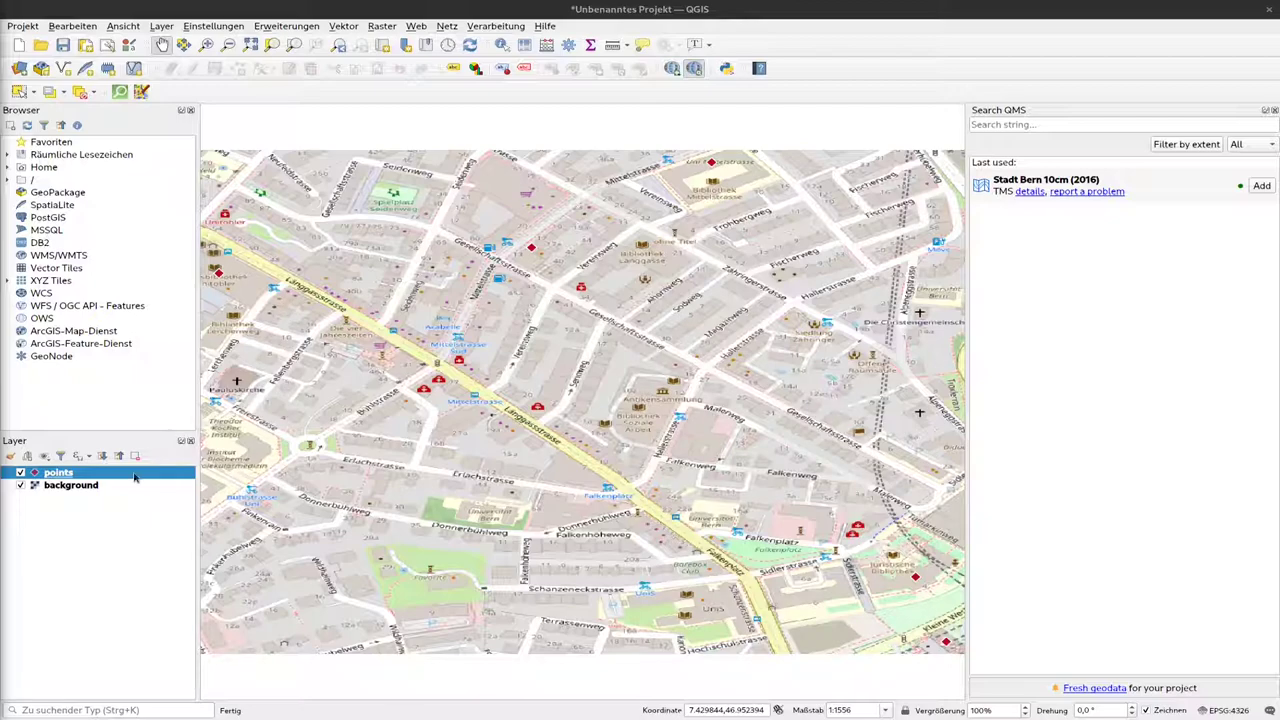
# Step: Bring up the points layer's properties, closing and reopening them once
pyautogui.rightClick(135, 477)
pyautogui.click(165, 470)
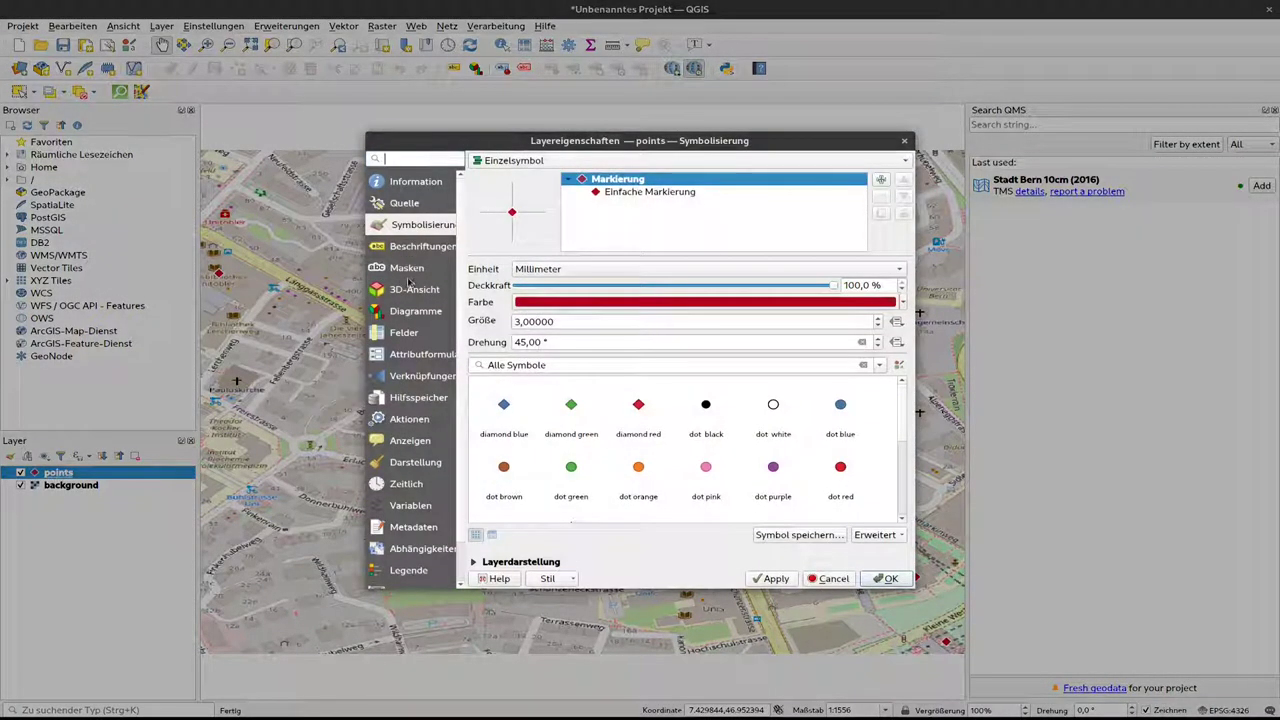
pyautogui.click(885, 578)
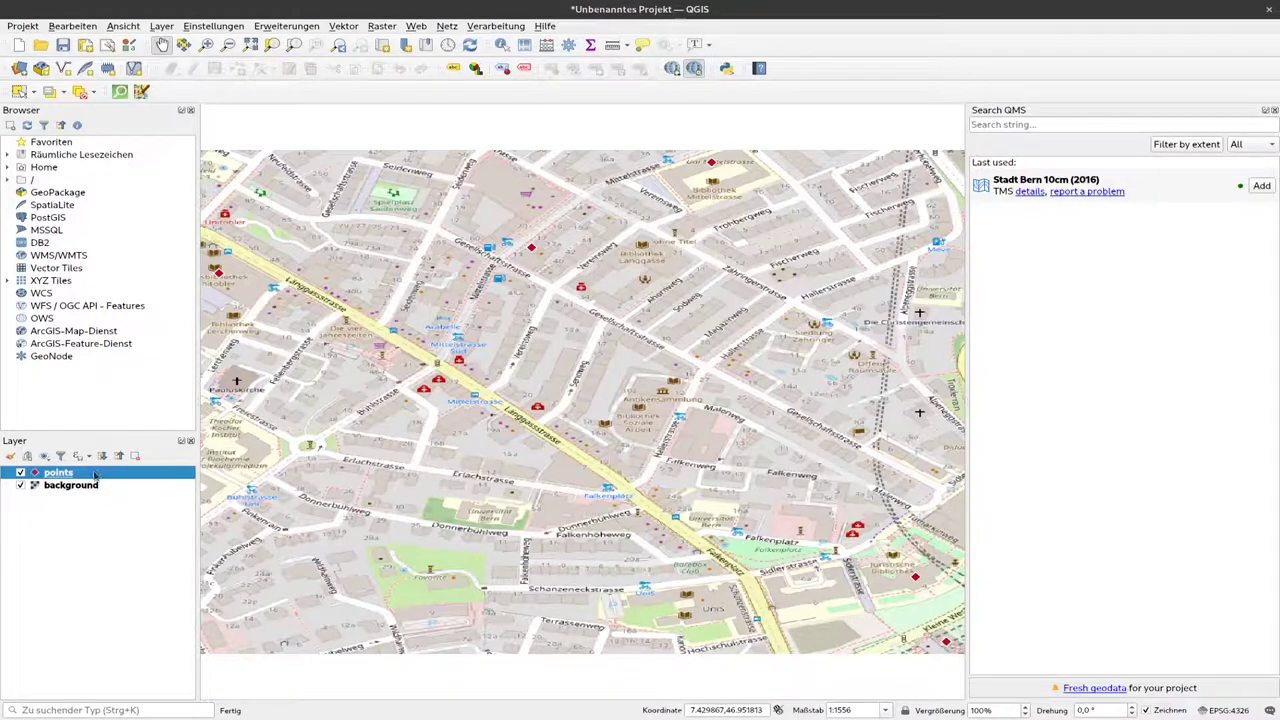
pyautogui.moveTo(60, 472)
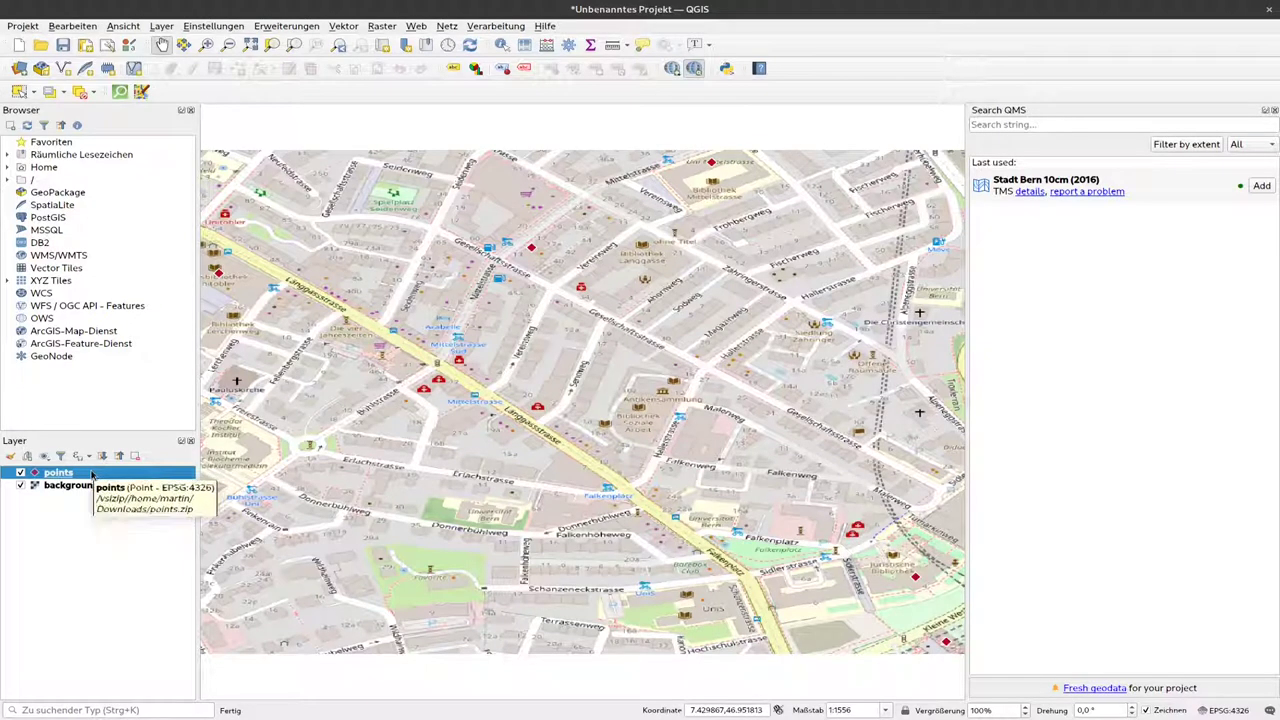
pyautogui.rightClick(93, 474)
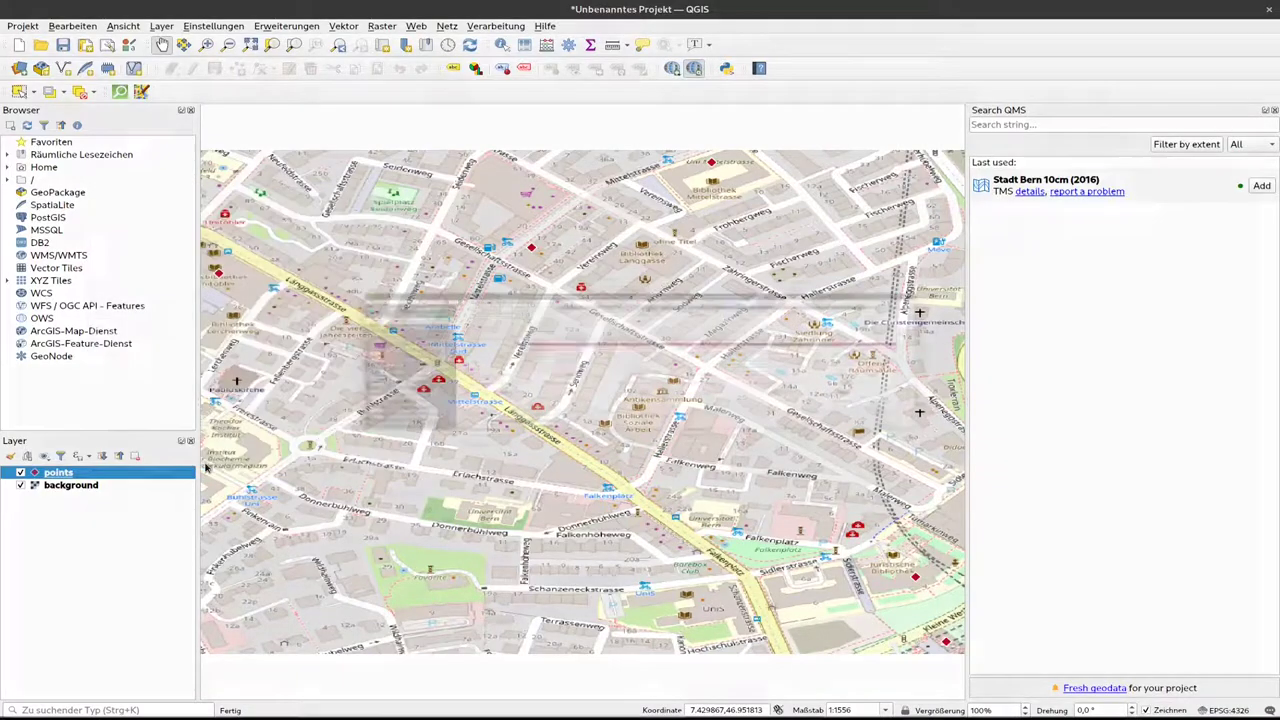
pyautogui.click(205, 464)
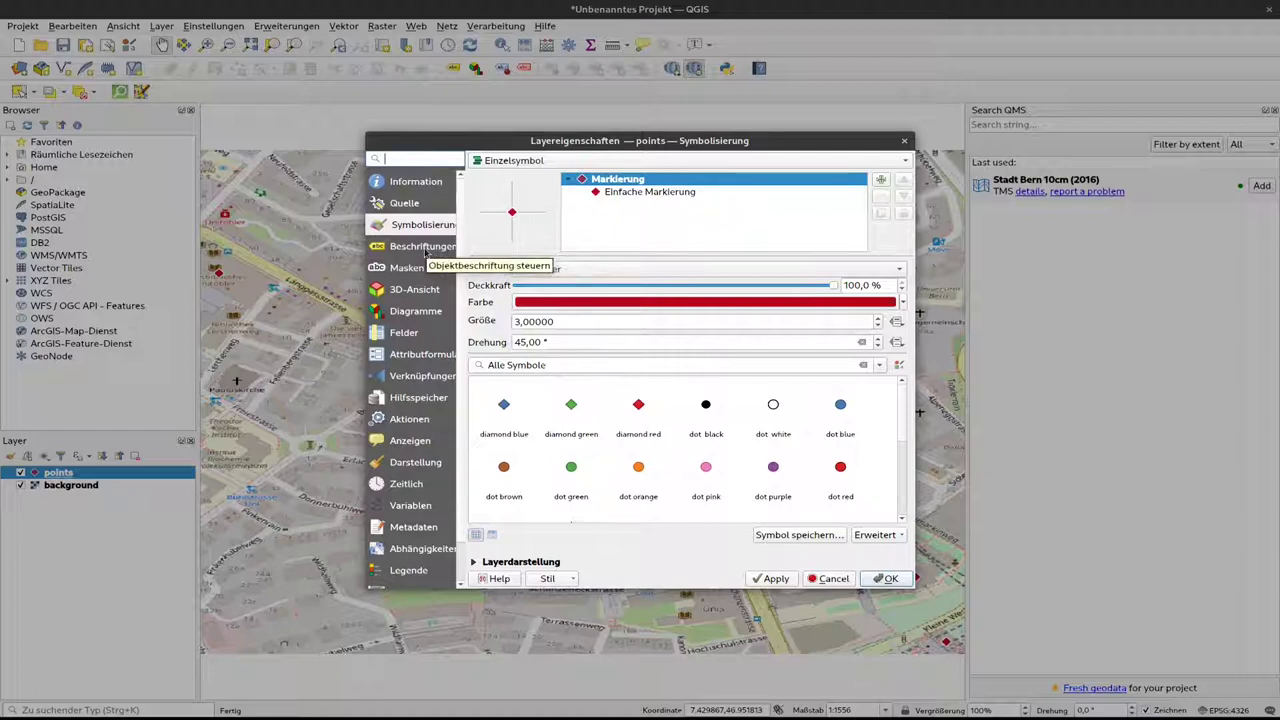
# Step: Go to the Beschriftungen page and expand the 'Keine Beschriftung' mode list
pyautogui.click(426, 250)
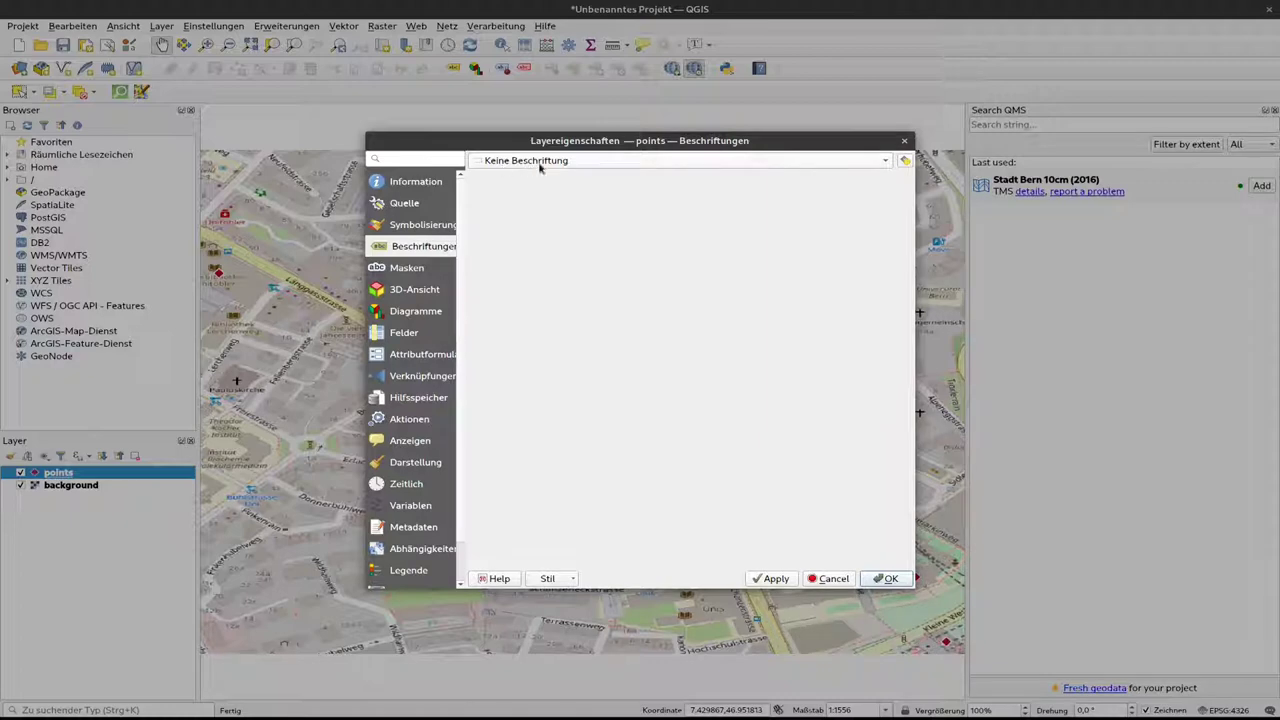
pyautogui.click(613, 162)
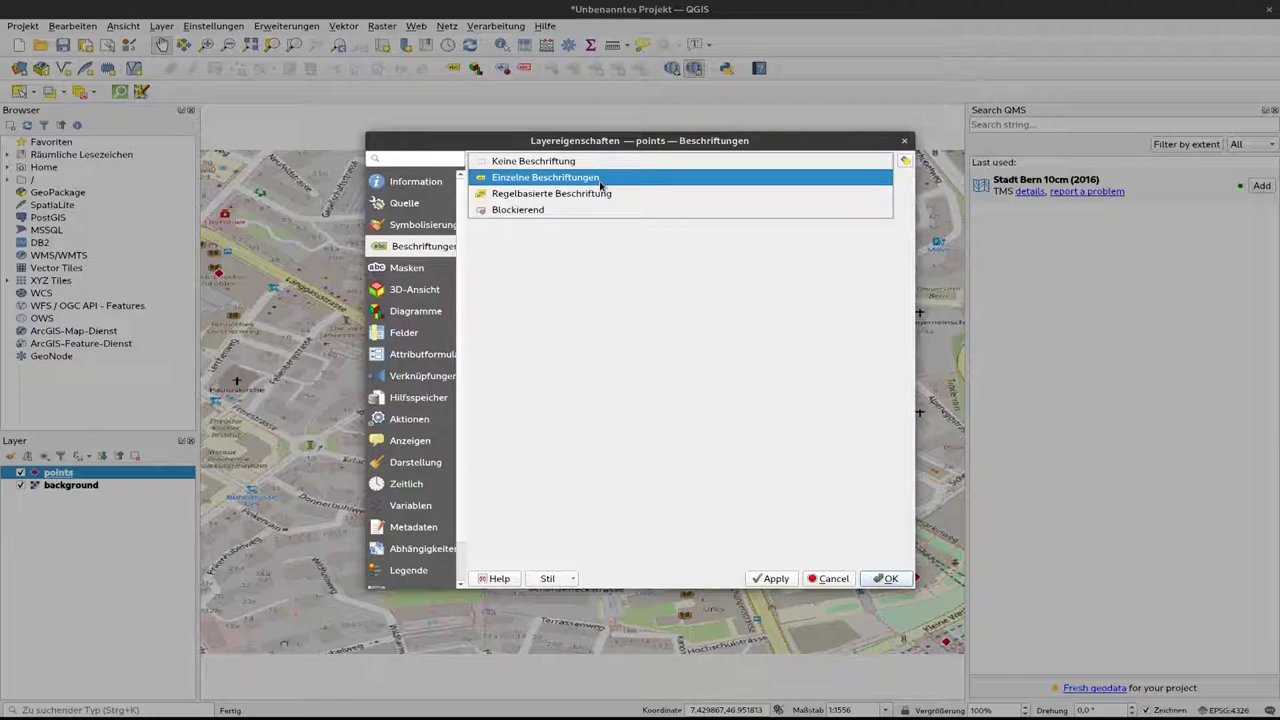
# Step: Use single labels with the 'label' field as text, and apply them
pyautogui.click(601, 184)
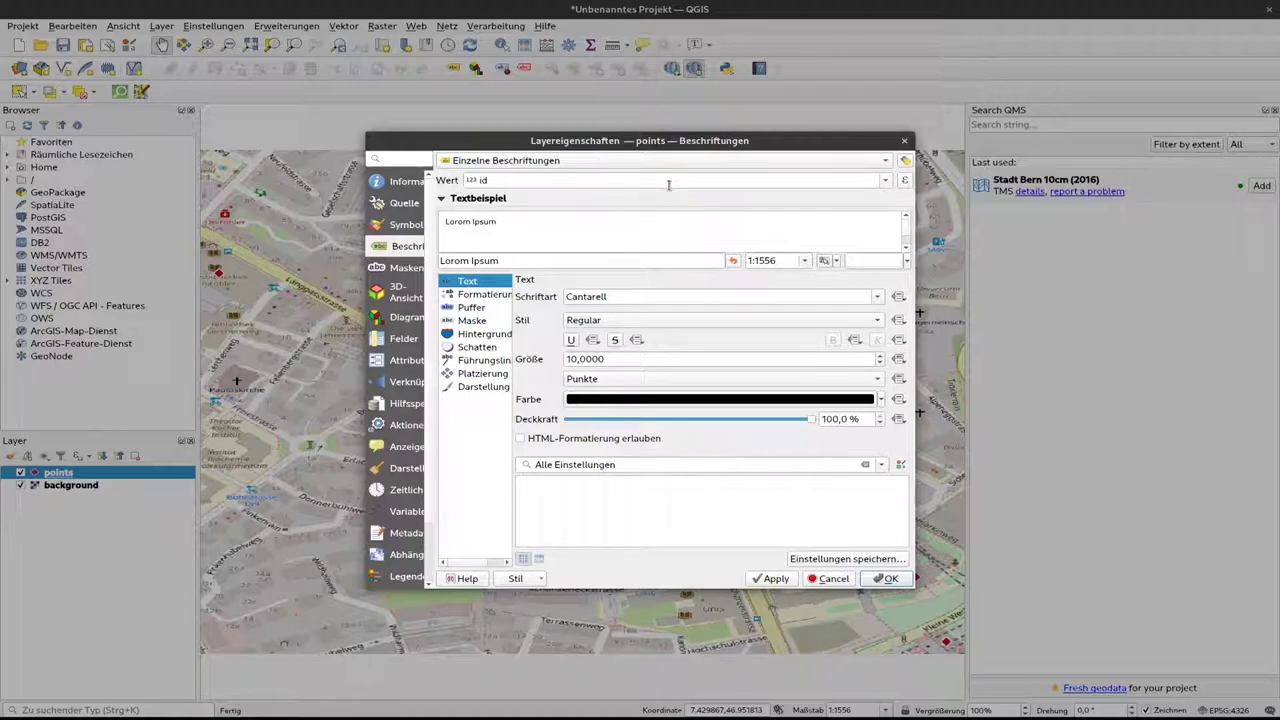
pyautogui.click(489, 188)
pyautogui.click(886, 182)
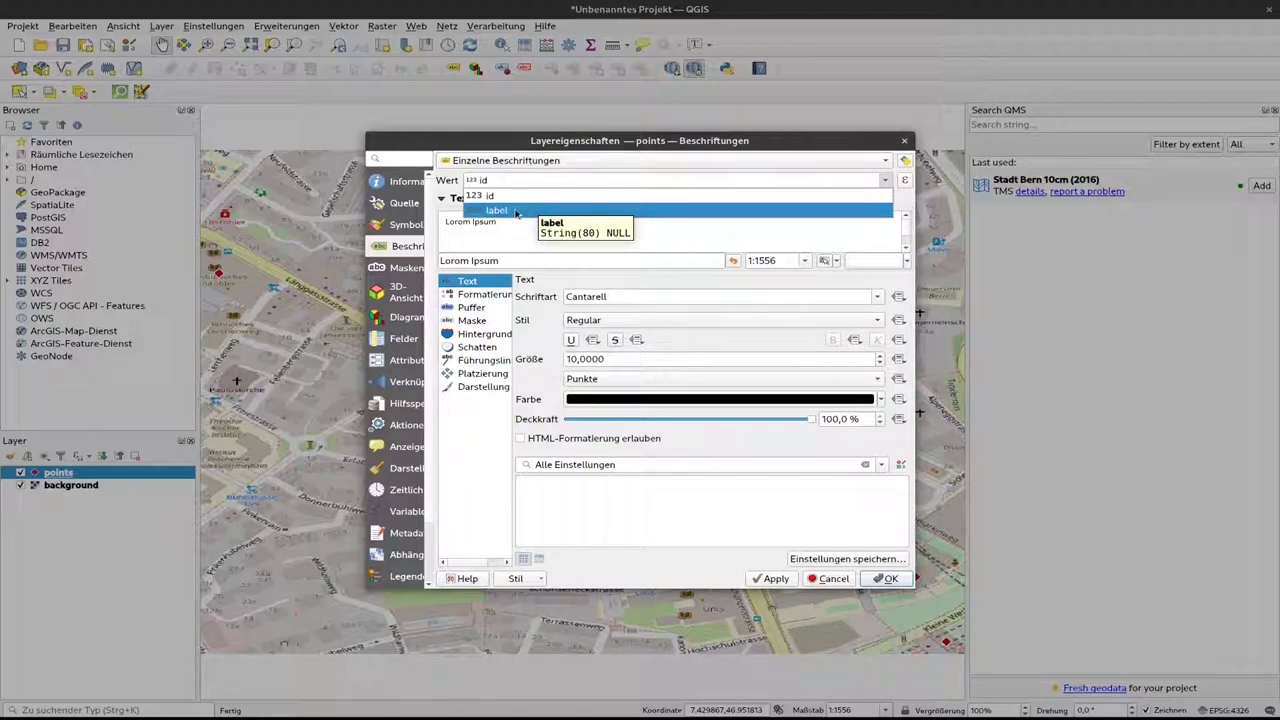
pyautogui.click(516, 212)
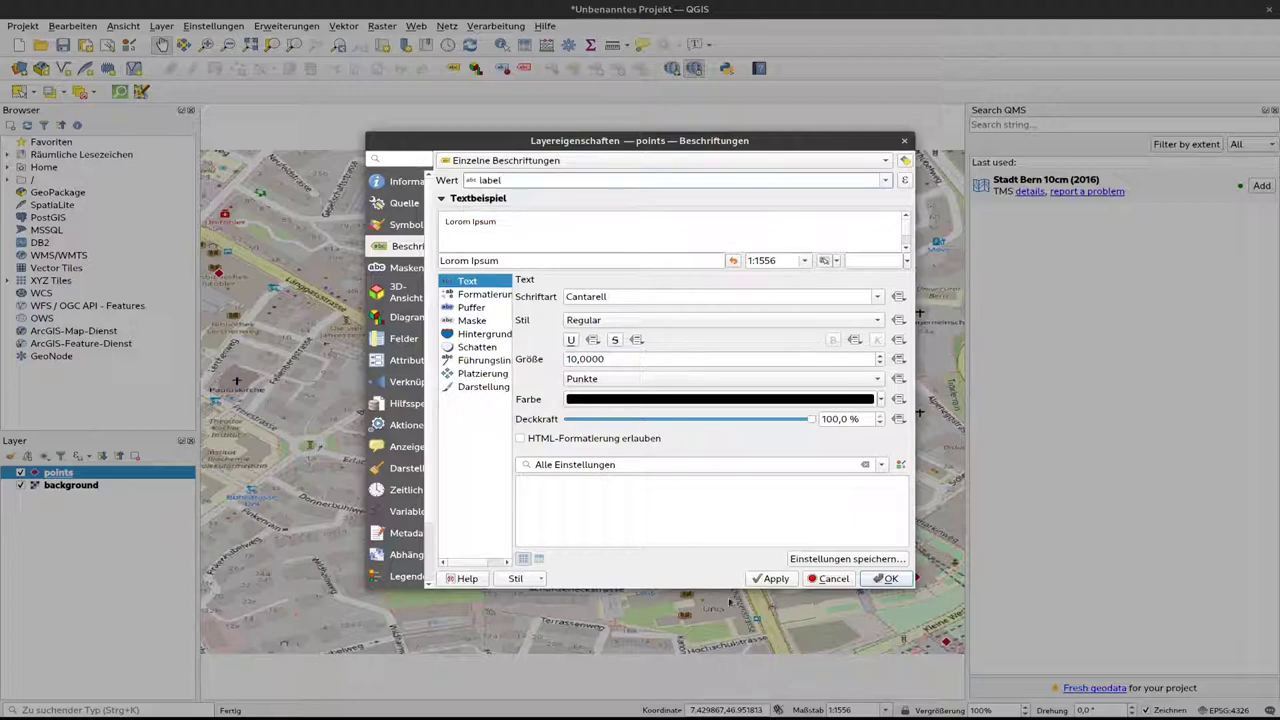
pyautogui.click(766, 584)
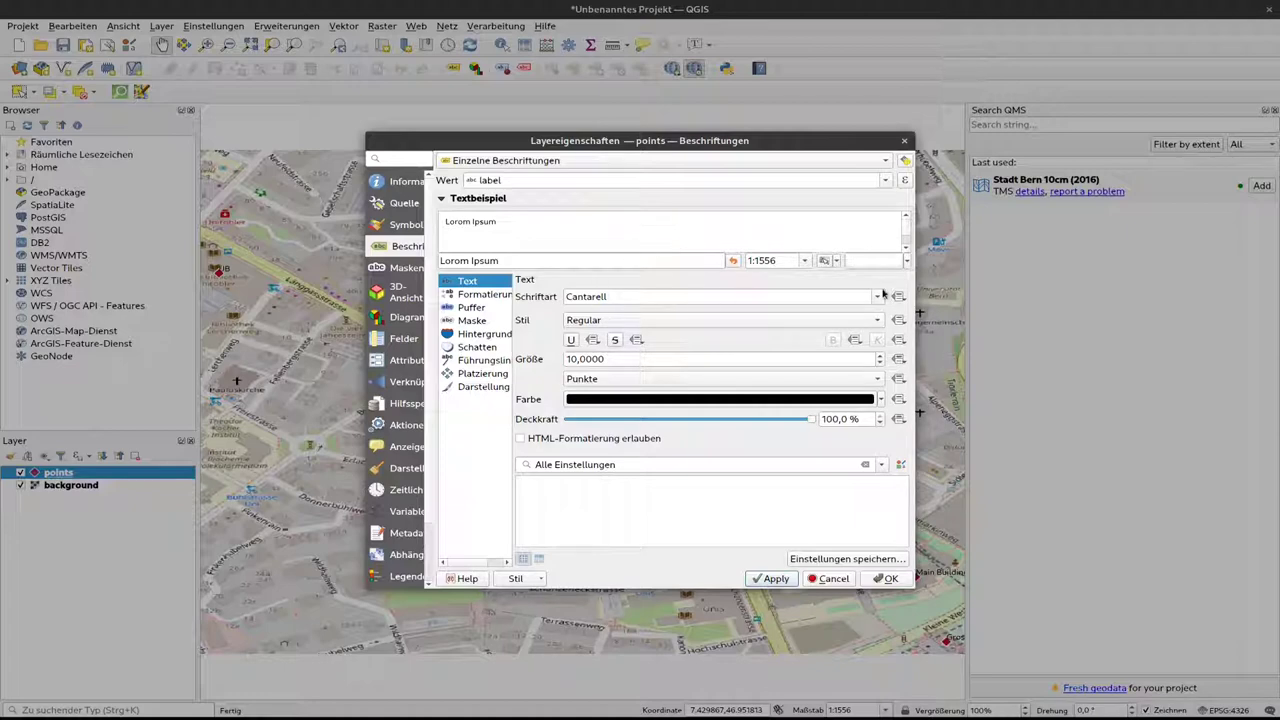
# Step: Pick Arial from the font list and keep the Standard style
pyautogui.click(879, 297)
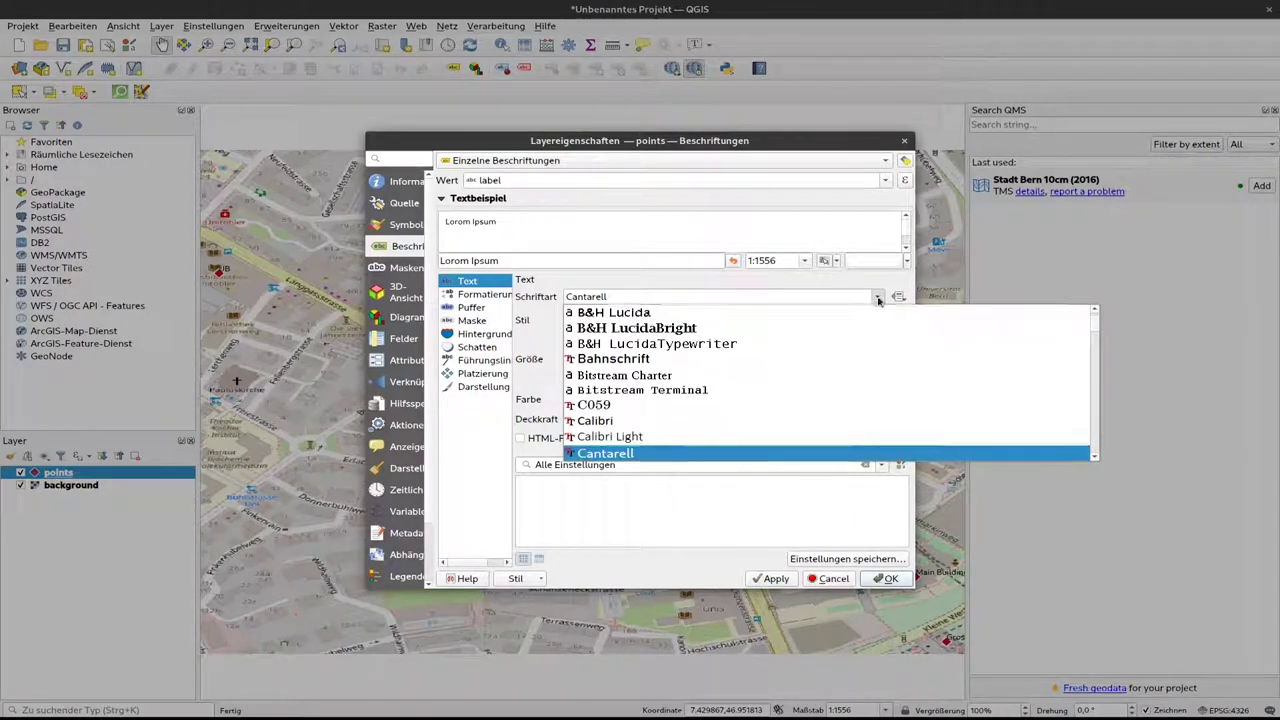
pyautogui.scroll(5, 764, 386)
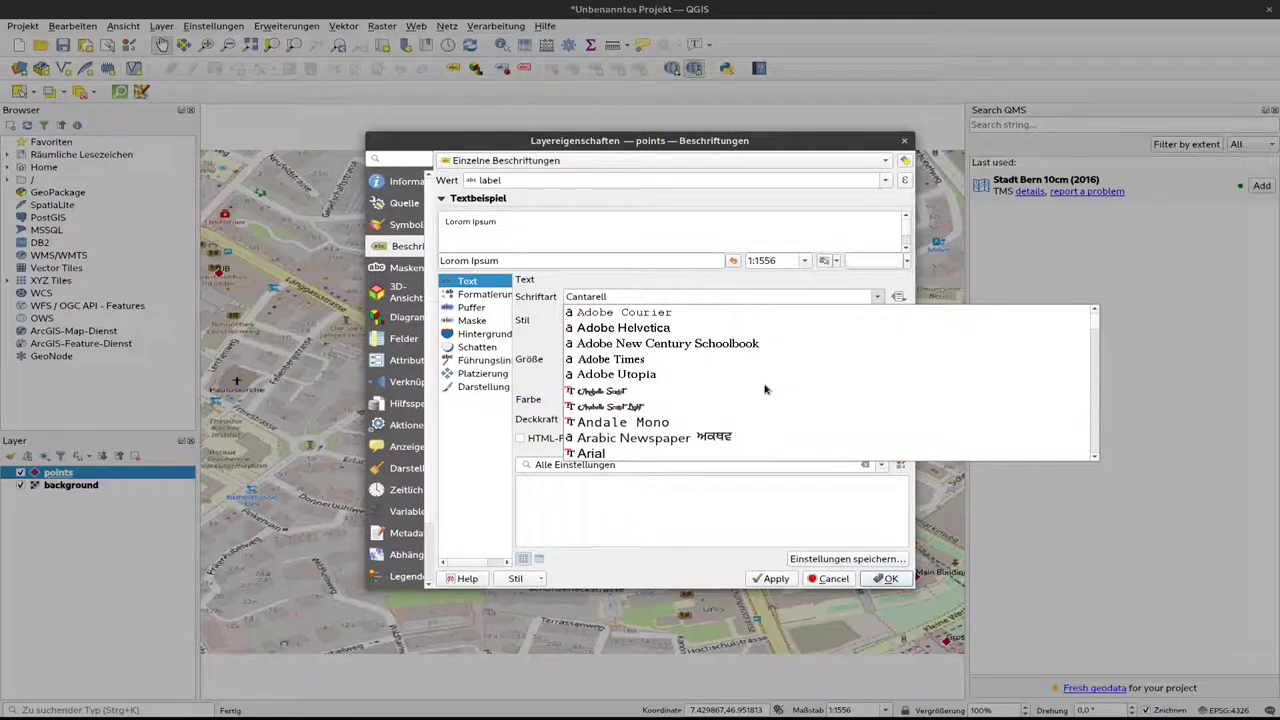
pyautogui.press('Up')
pyautogui.press('Up')
pyautogui.scroll(1, 765, 389)
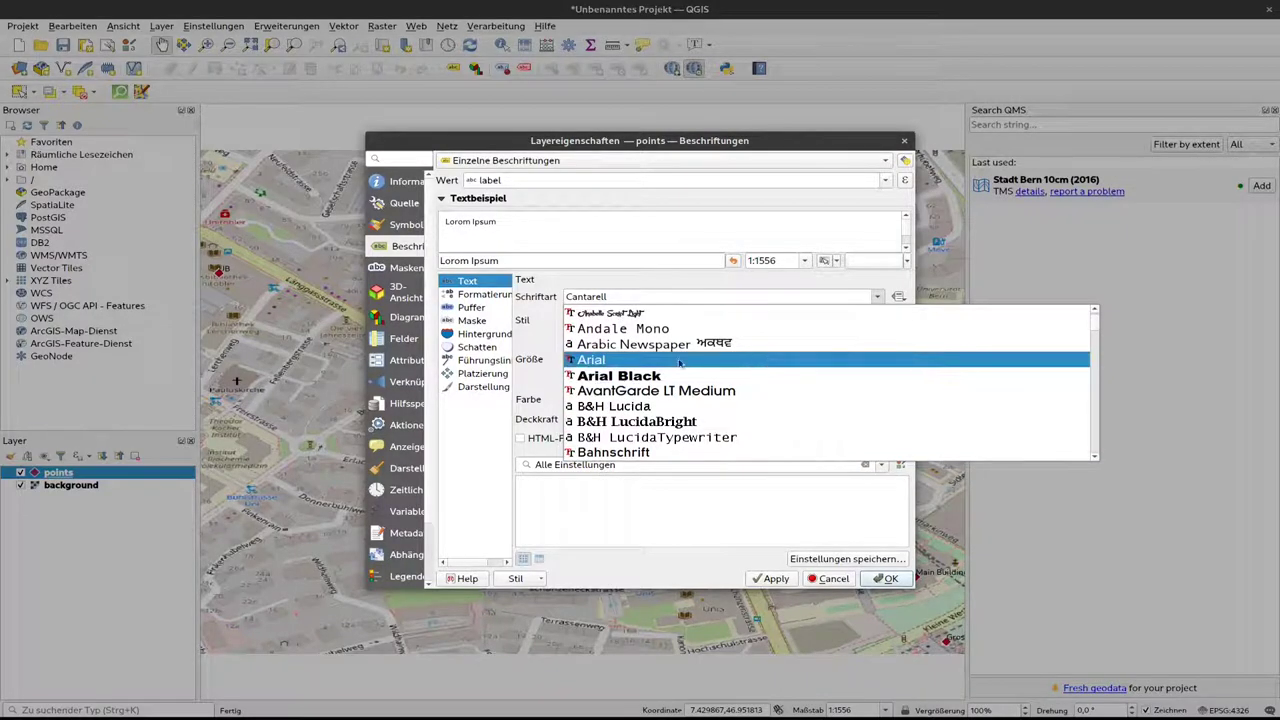
pyautogui.click(615, 360)
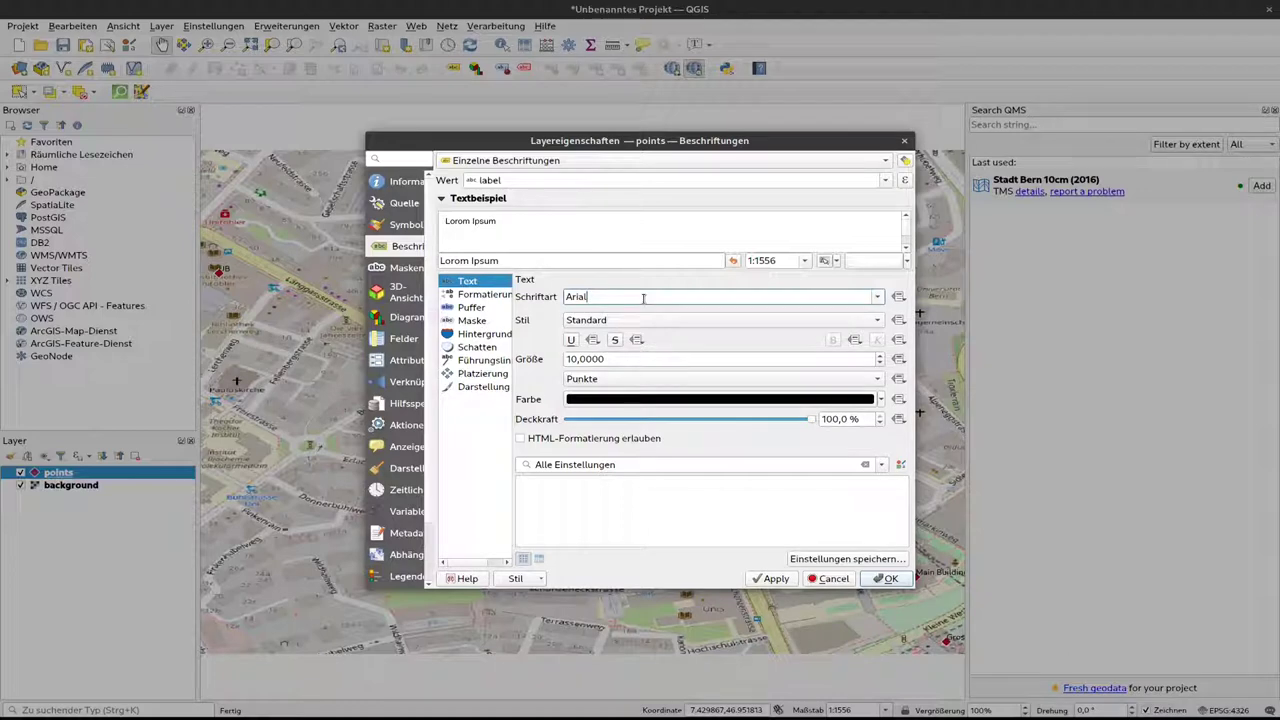
pyautogui.click(880, 324)
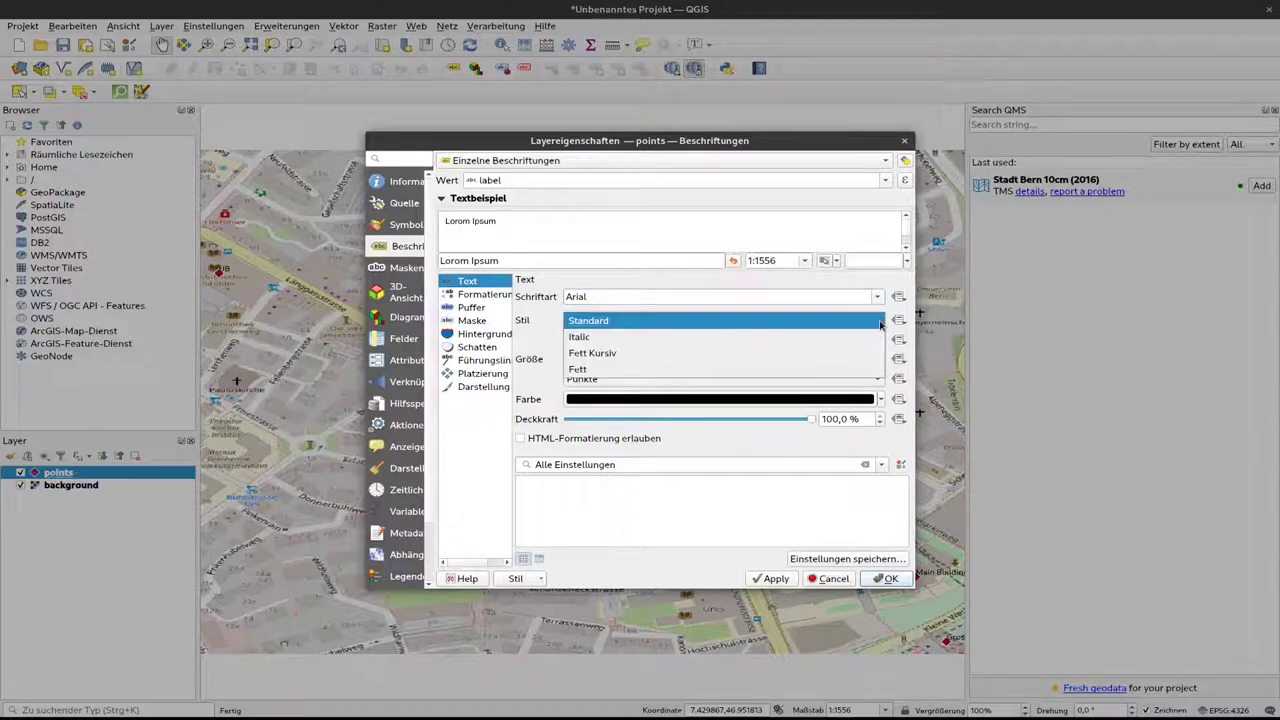
pyautogui.press('Down')
pyautogui.press('Down')
pyautogui.press('Down')
pyautogui.press('Up')
pyautogui.press('Up')
pyautogui.press('Up')
pyautogui.press('Return')
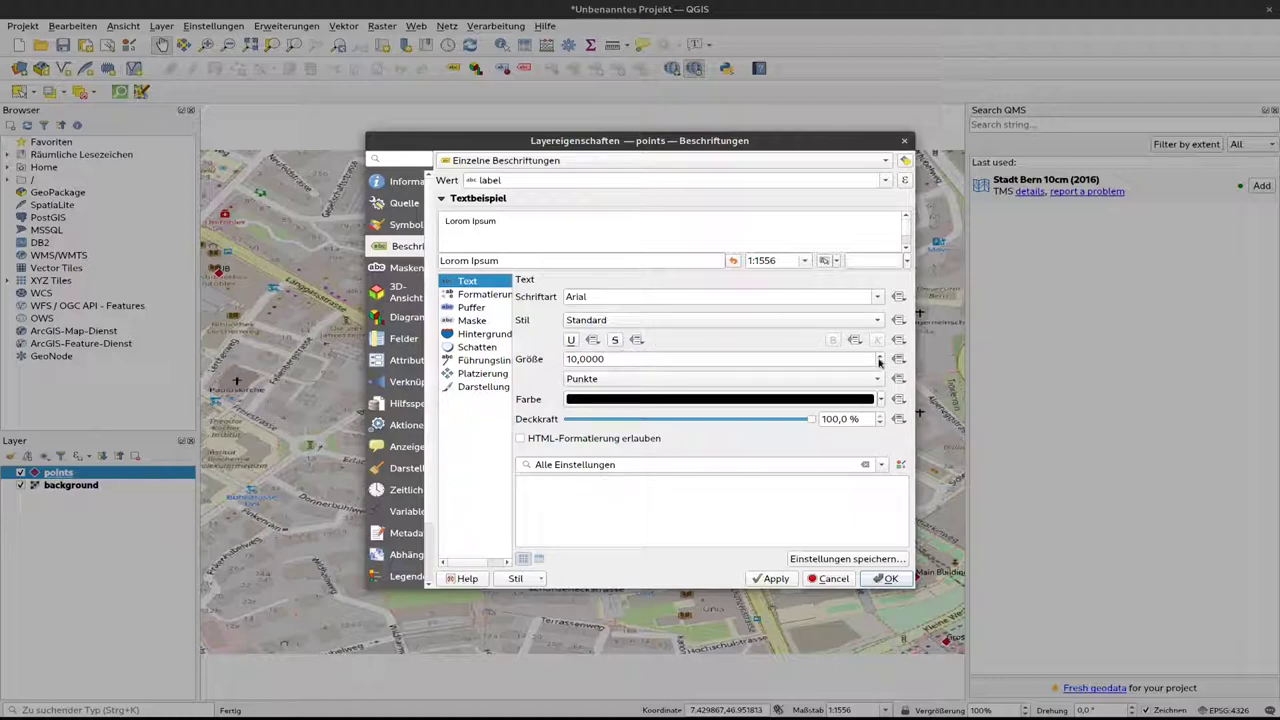
# Step: Set label size to 12 points, leaving text opacity at 100 %
pyautogui.click(879, 358)
pyautogui.click(879, 358)
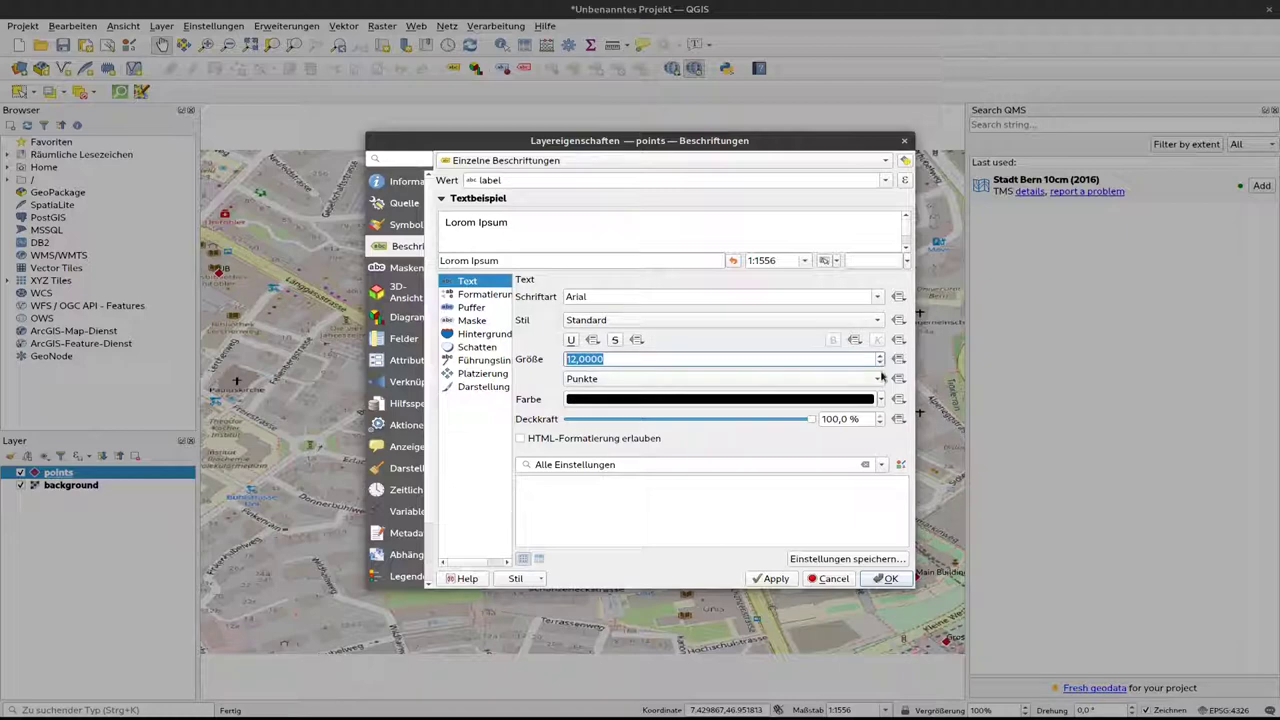
pyautogui.click(880, 378)
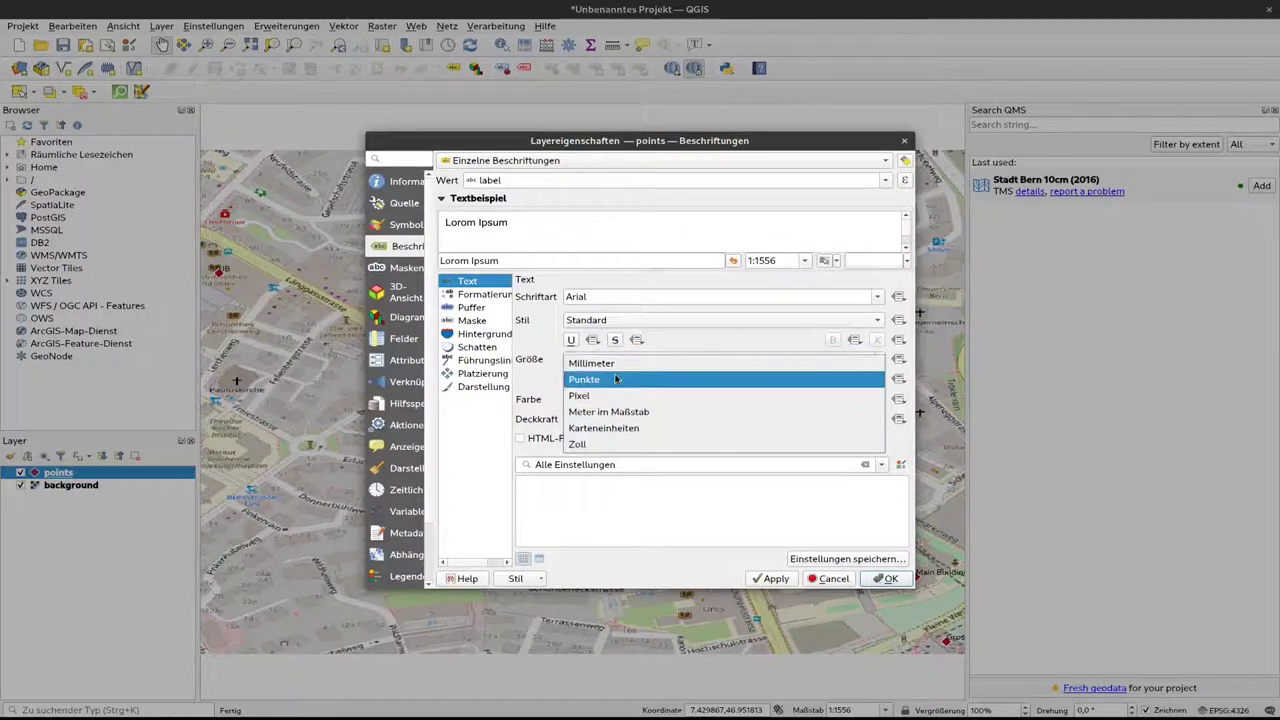
pyautogui.click(617, 380)
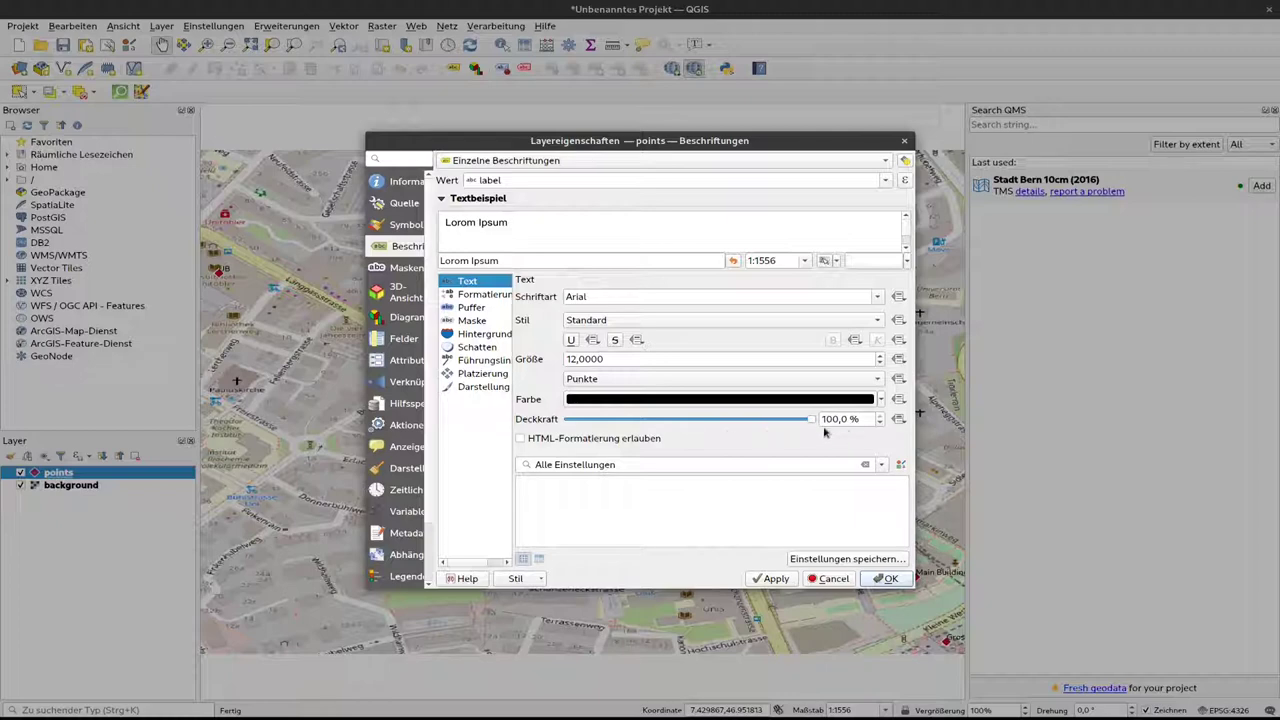
pyautogui.moveTo(812, 420); pyautogui.dragTo(616, 445)
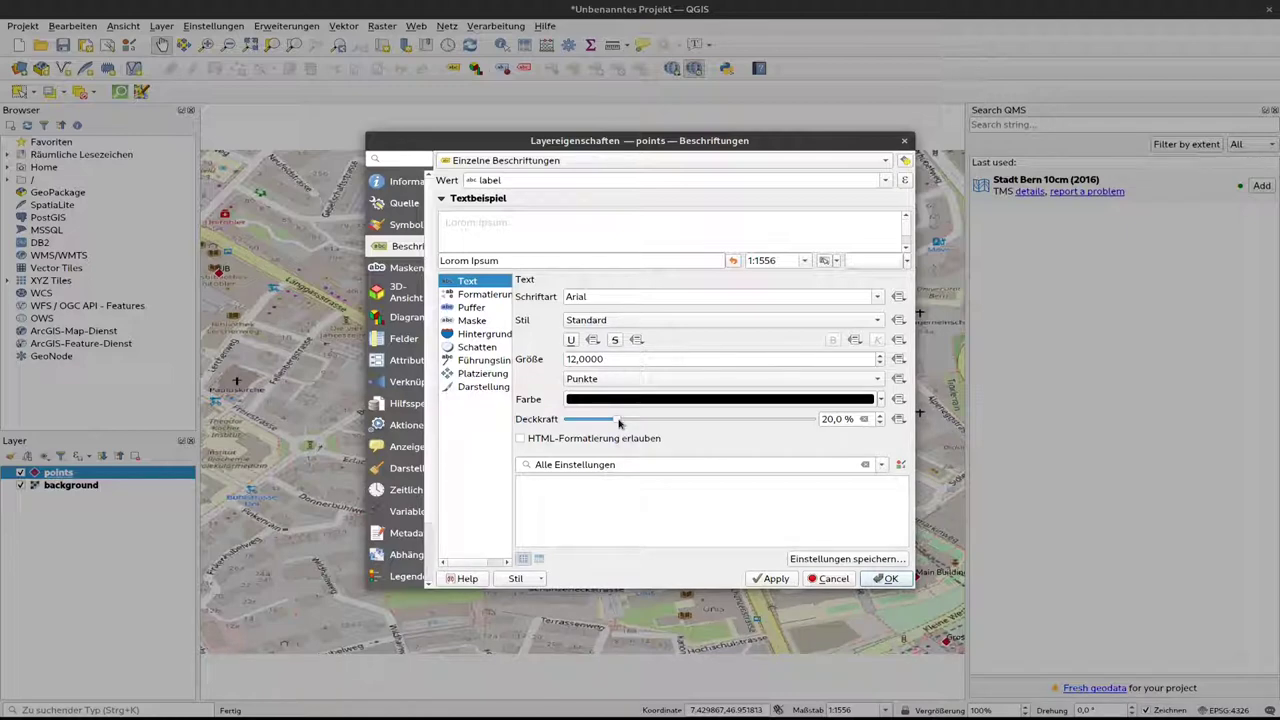
pyautogui.moveTo(618, 423); pyautogui.dragTo(814, 420)
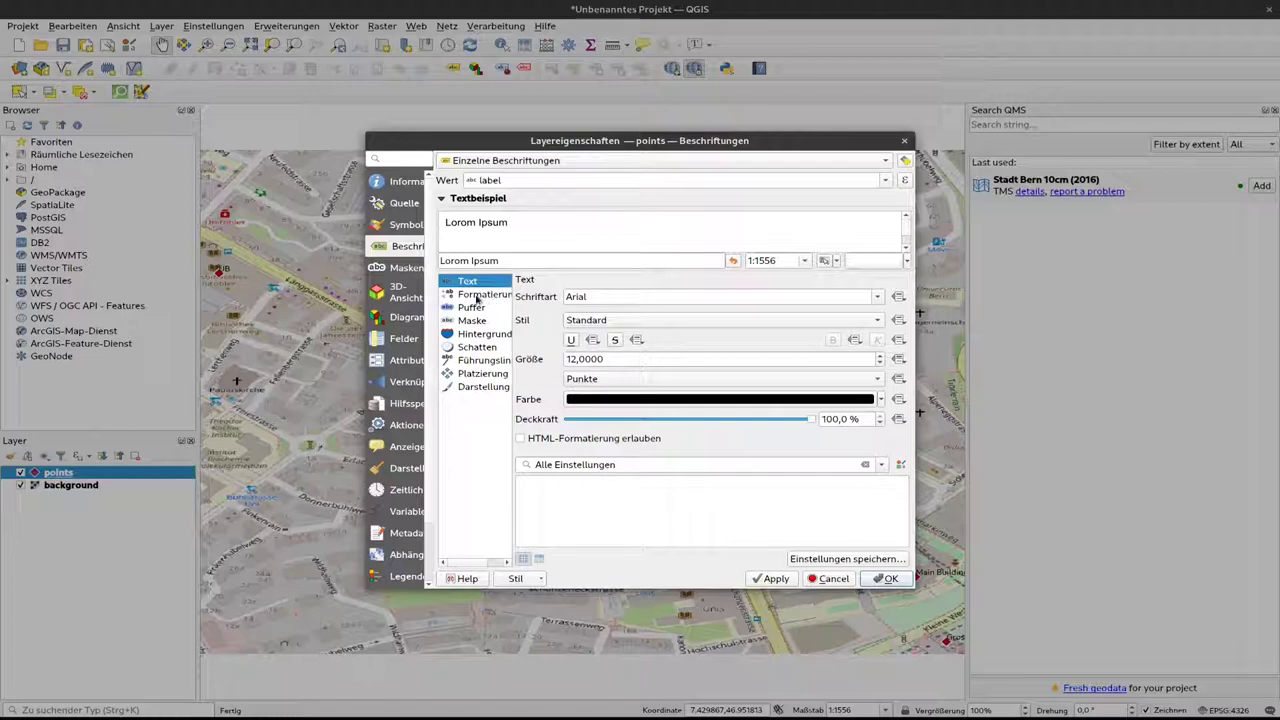
# Step: Move from the Formatierung page to the Puffer settings
pyautogui.click(477, 298)
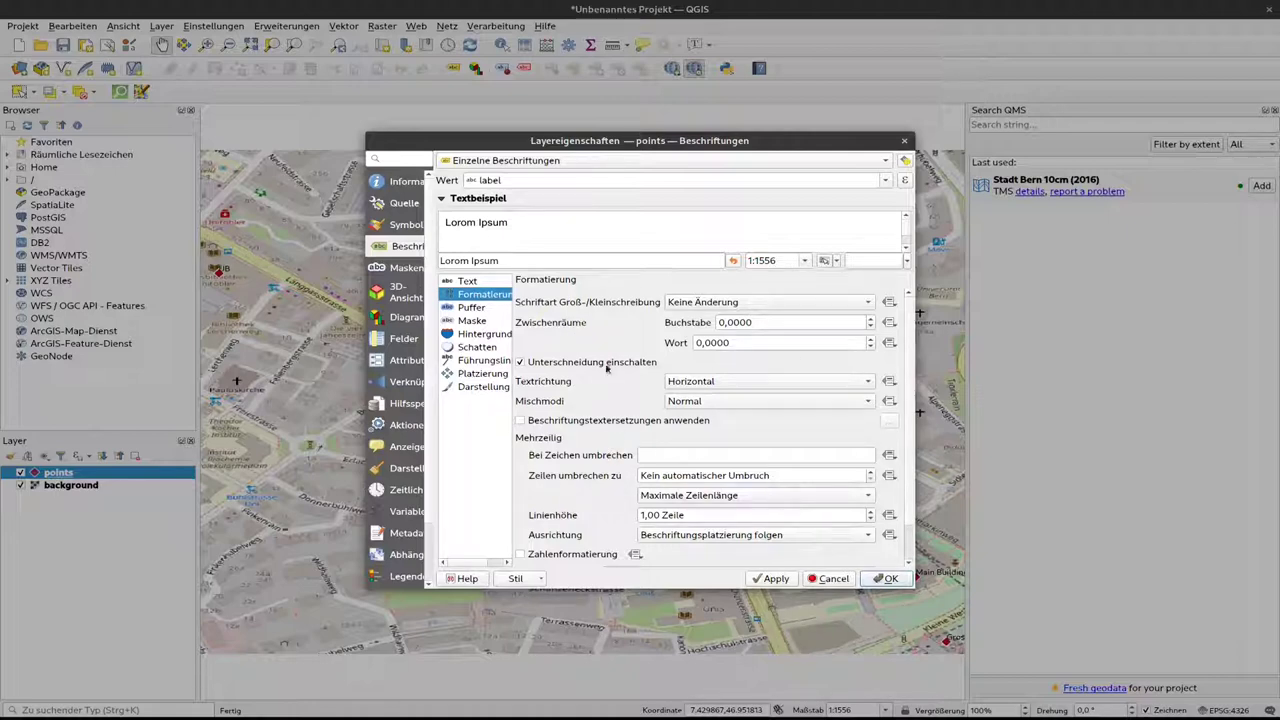
pyautogui.click(466, 310)
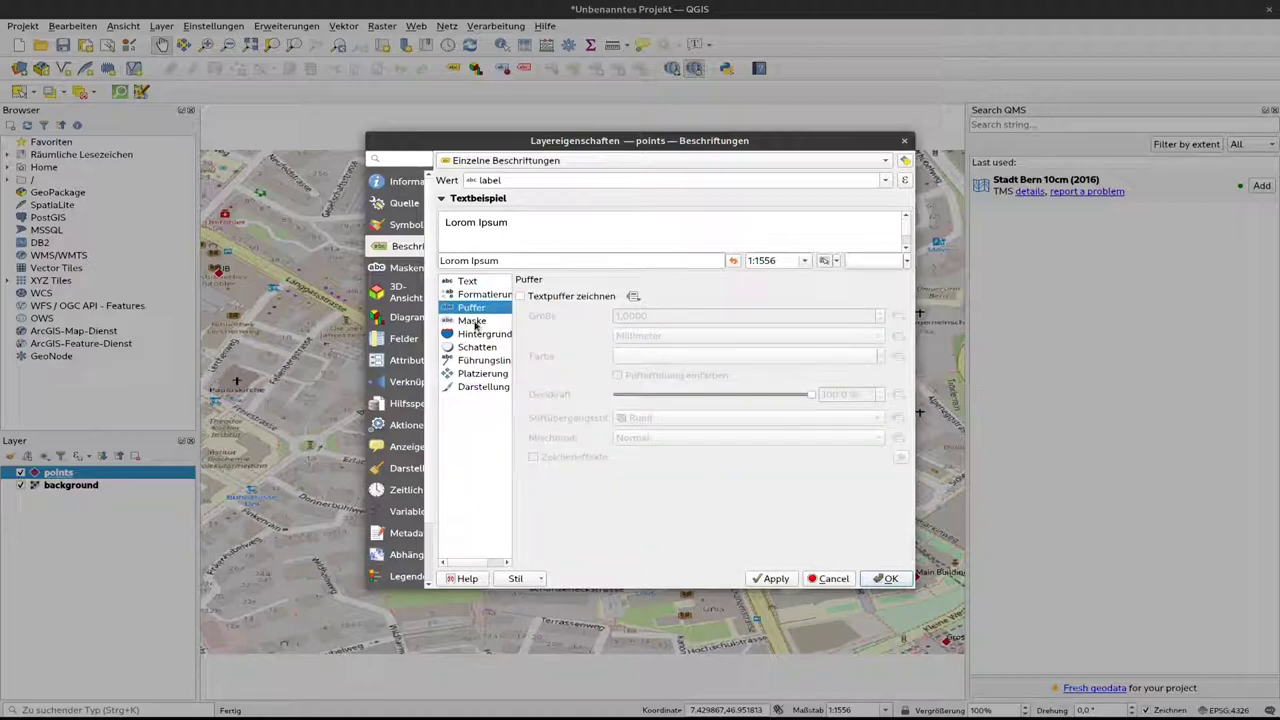
# Step: Switch on the 1 mm label buffer and apply it to the map
pyautogui.click(475, 323)
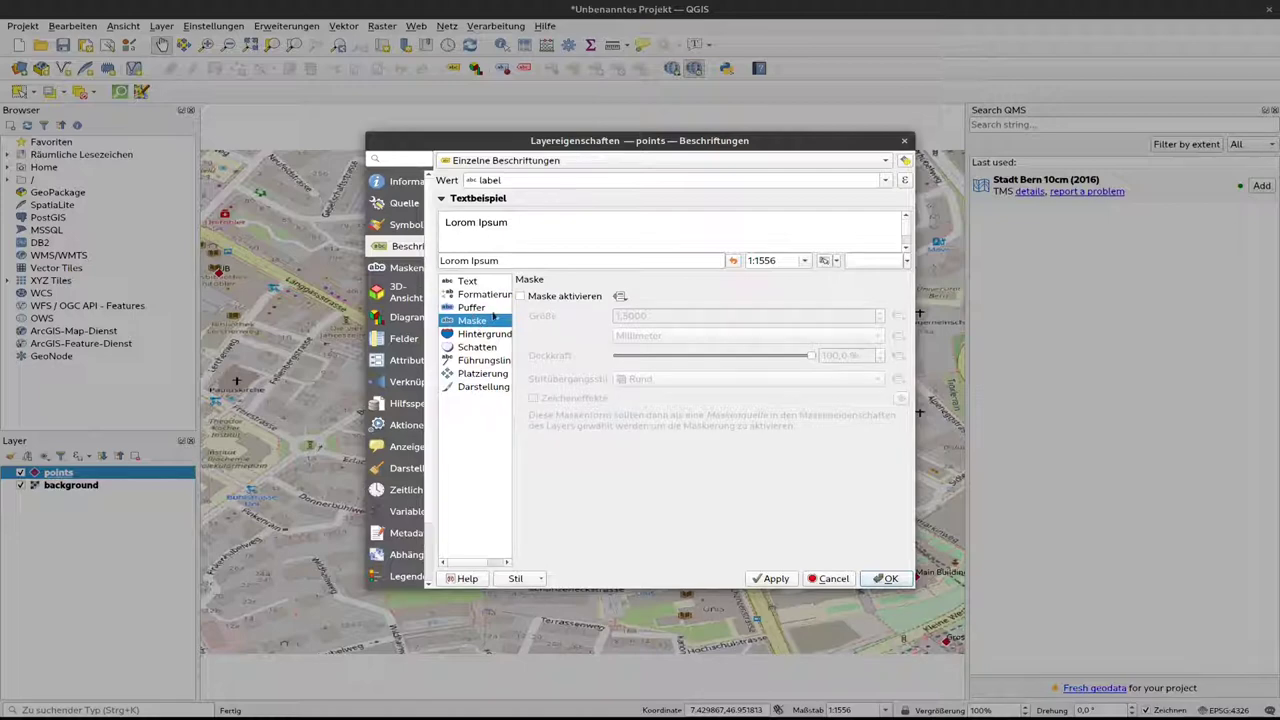
pyautogui.click(478, 308)
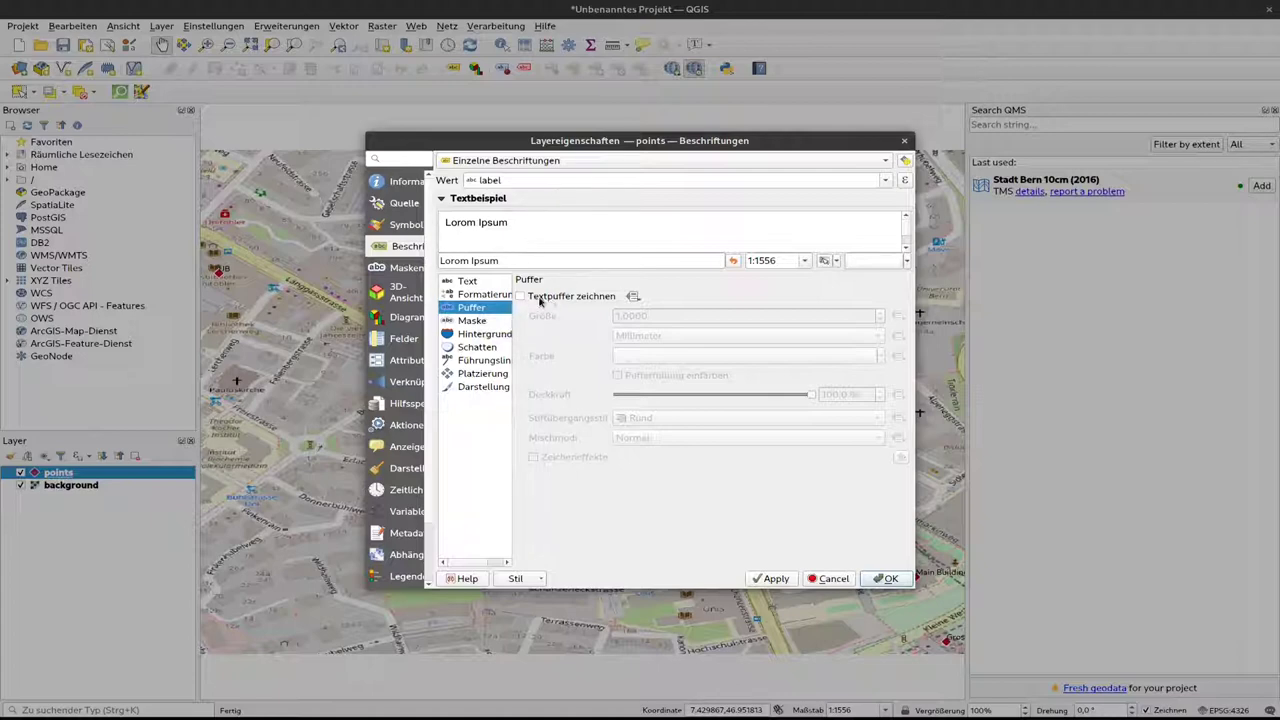
pyautogui.click(521, 297)
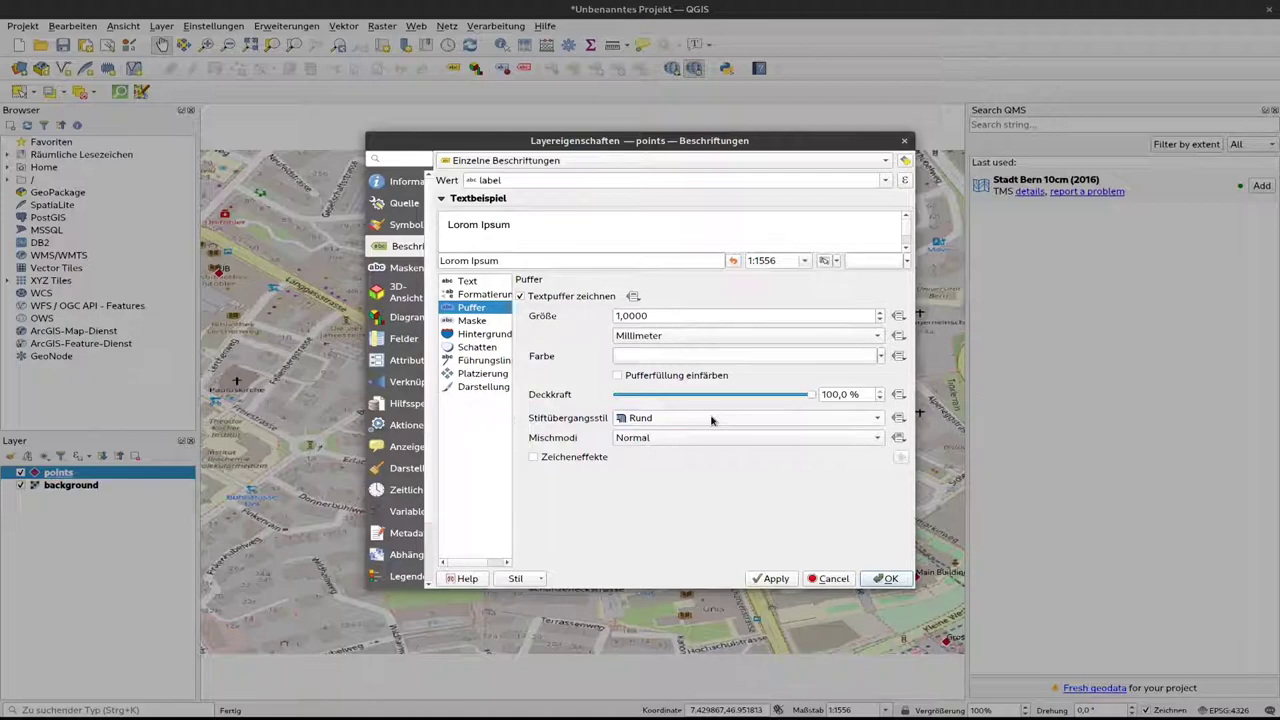
pyautogui.click(770, 580)
pyautogui.click(766, 582)
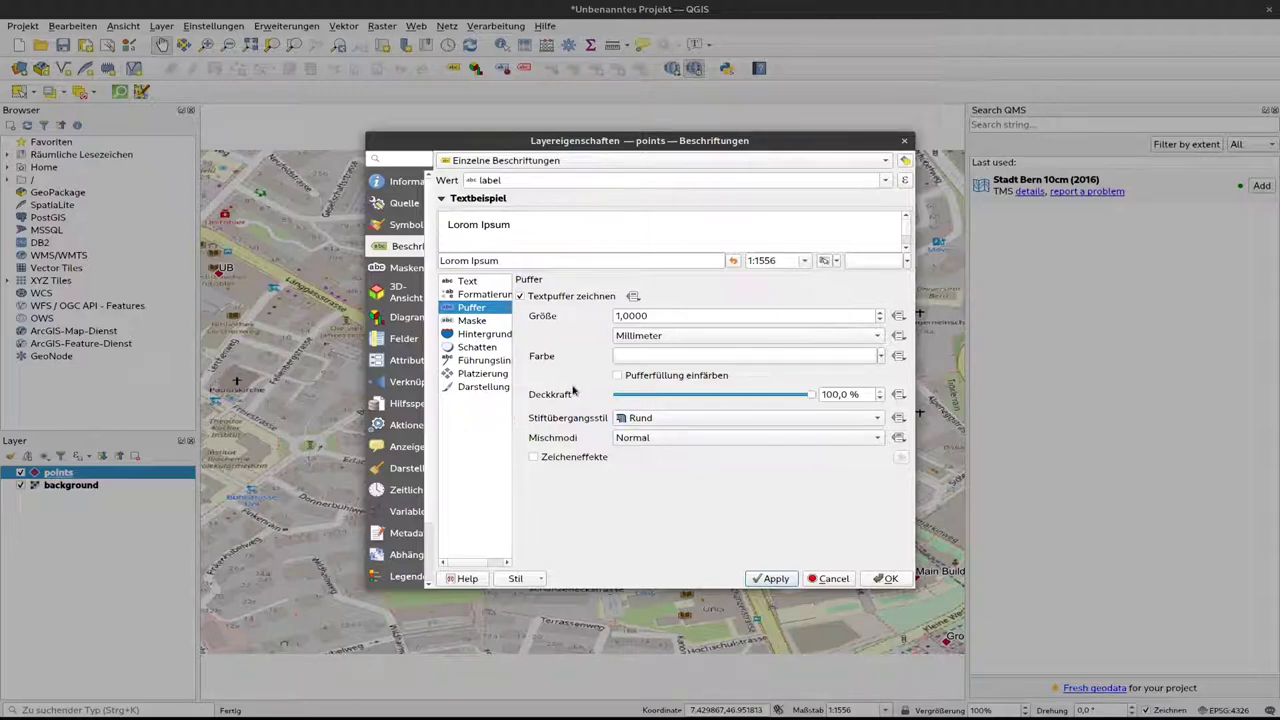
# Step: Apply a drop shadow to the labels, then turn it back off and reapply
pyautogui.click(478, 348)
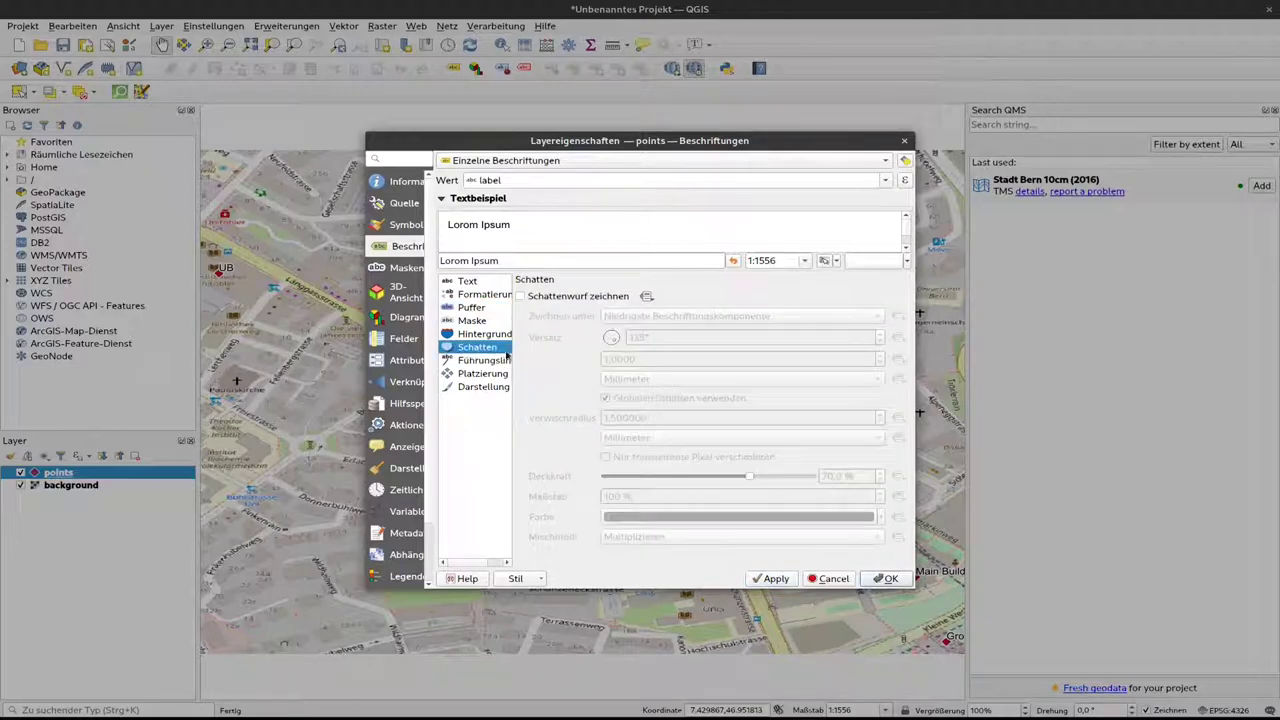
pyautogui.click(571, 298)
pyautogui.click(779, 580)
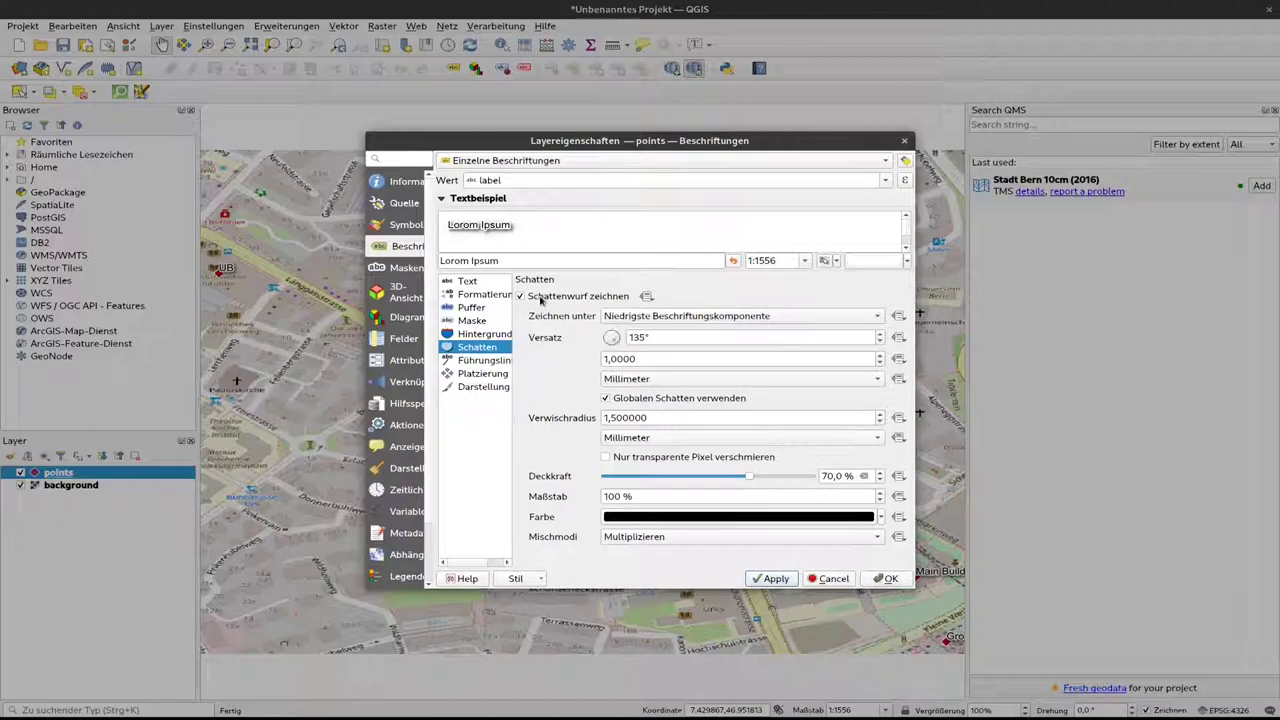
pyautogui.click(540, 298)
pyautogui.click(778, 580)
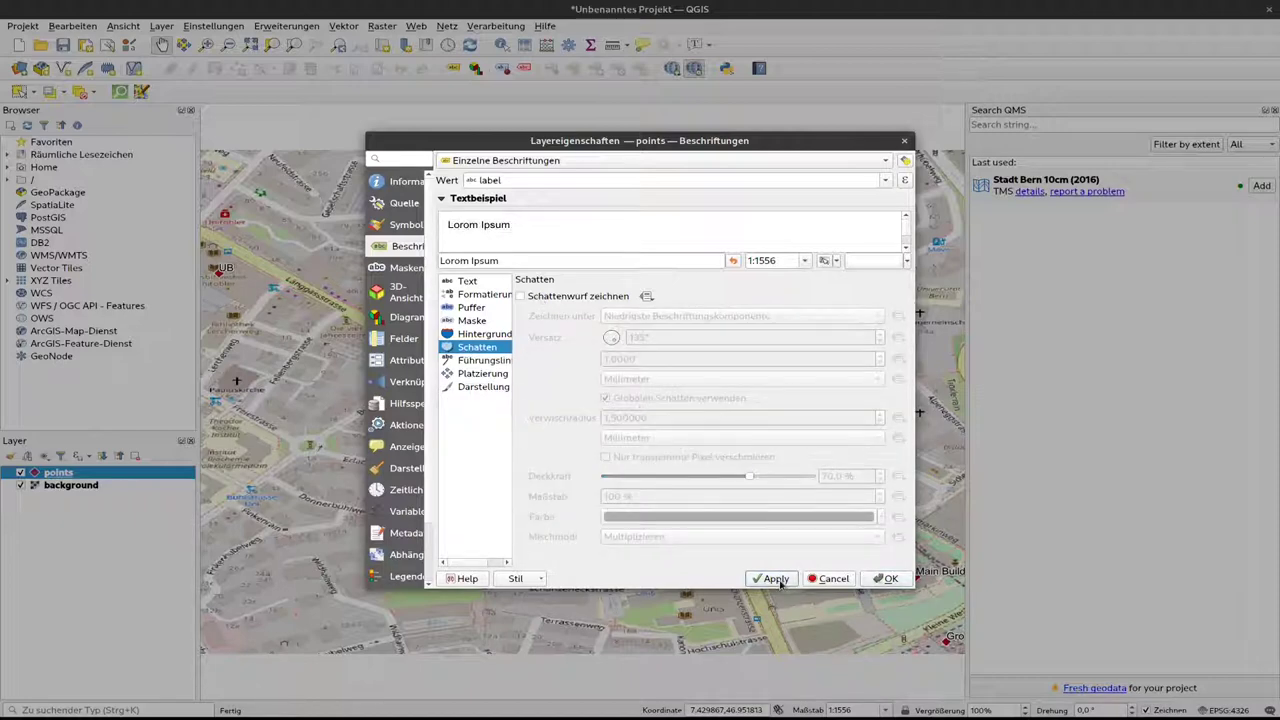
pyautogui.click(484, 361)
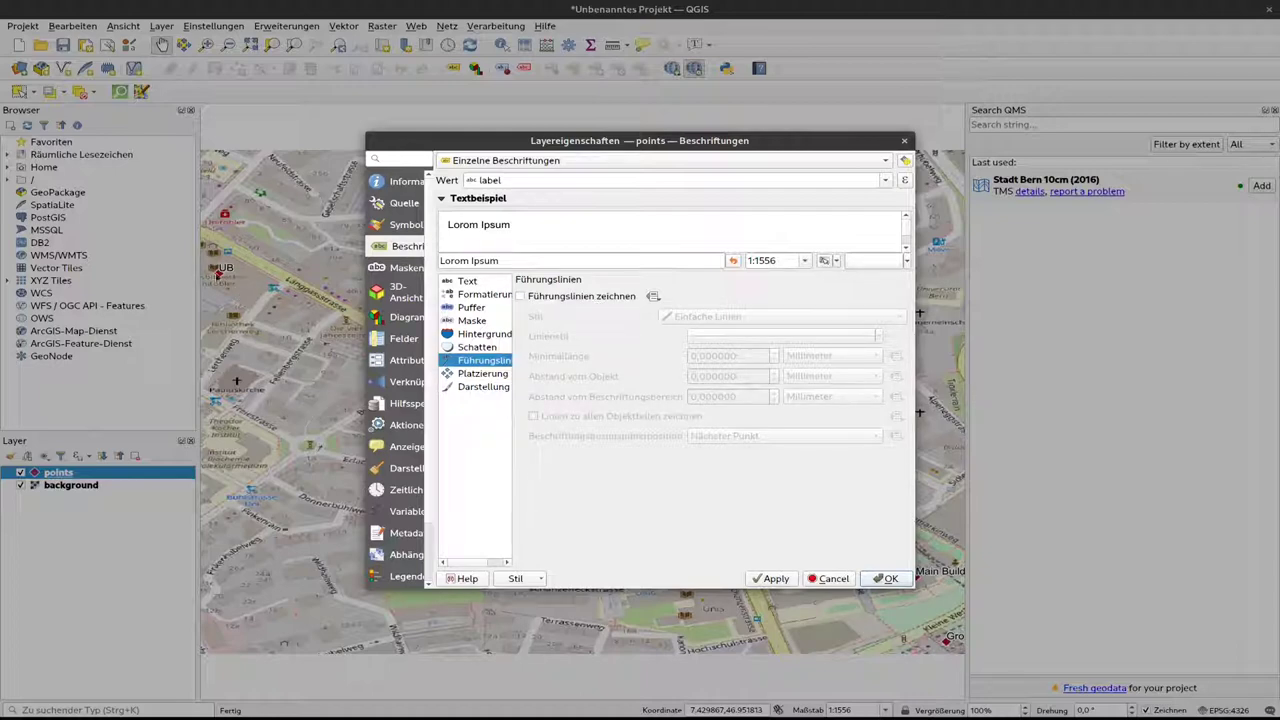
# Step: Check 'Führungslinien zeichnen' and apply the leader lines
pyautogui.click(561, 297)
pyautogui.click(777, 580)
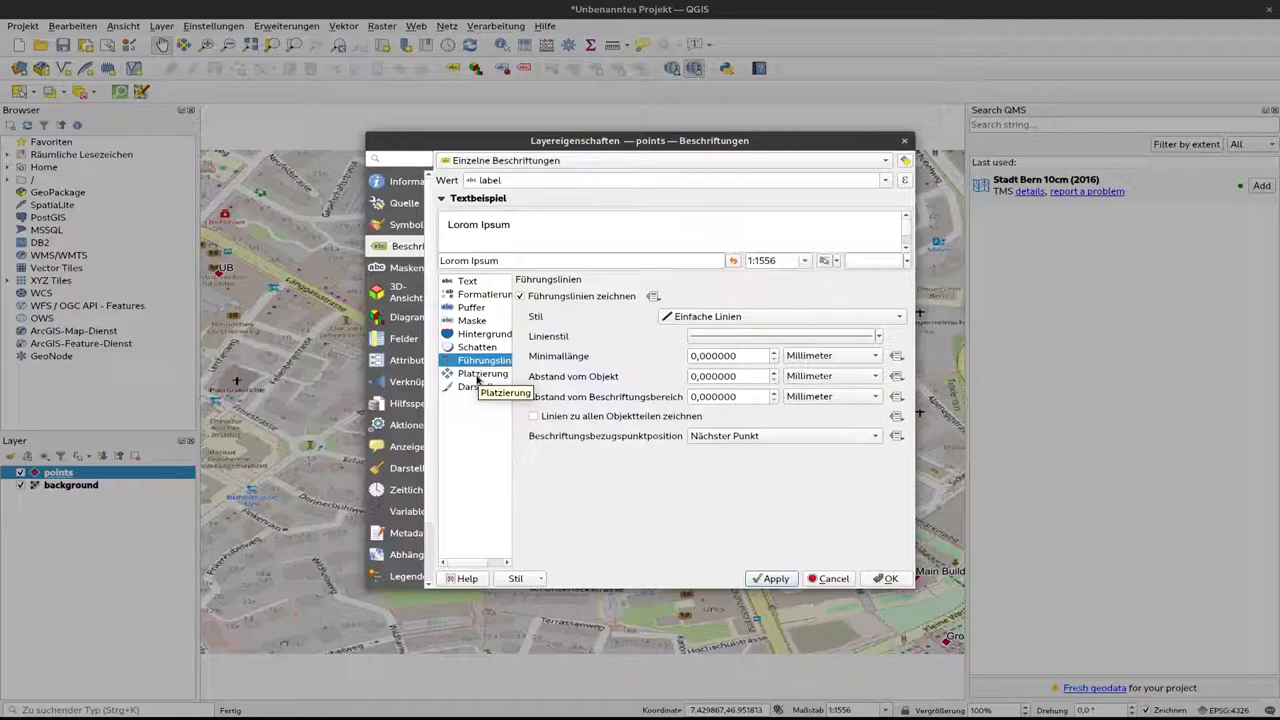
# Step: Use Kartographisch placement with a 10 mm label distance, applied to the map
pyautogui.click(478, 376)
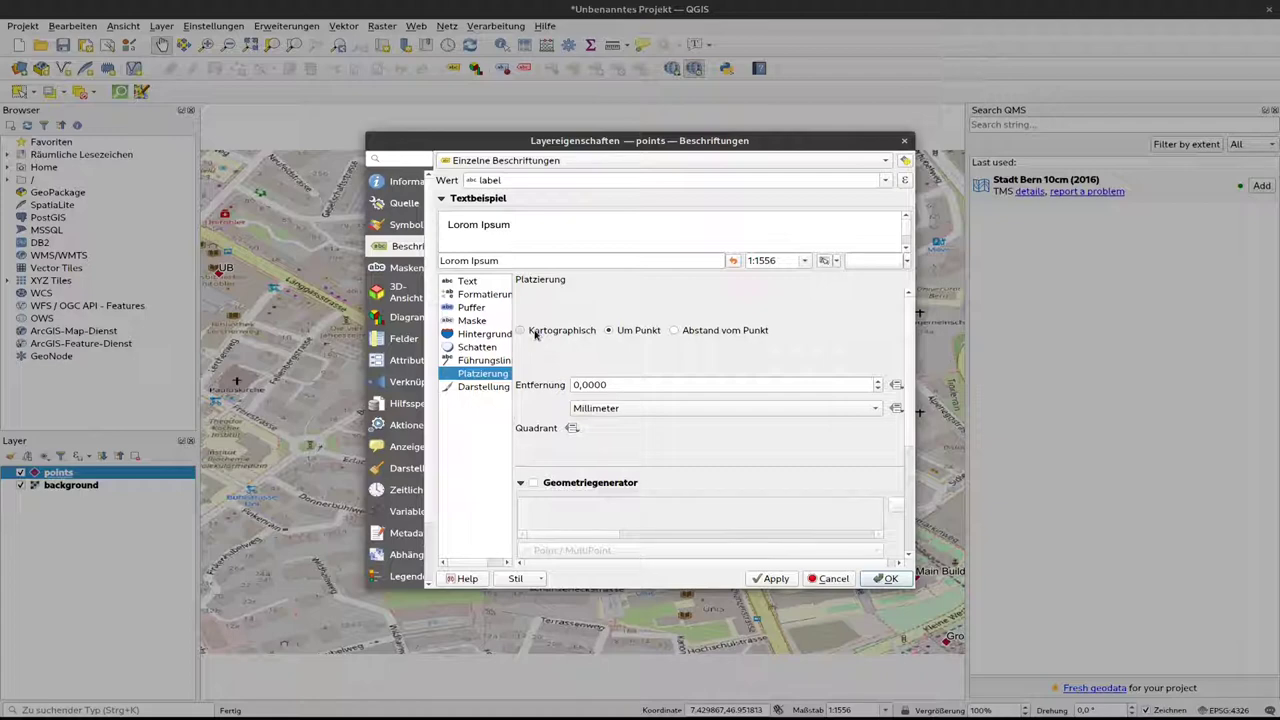
pyautogui.click(535, 332)
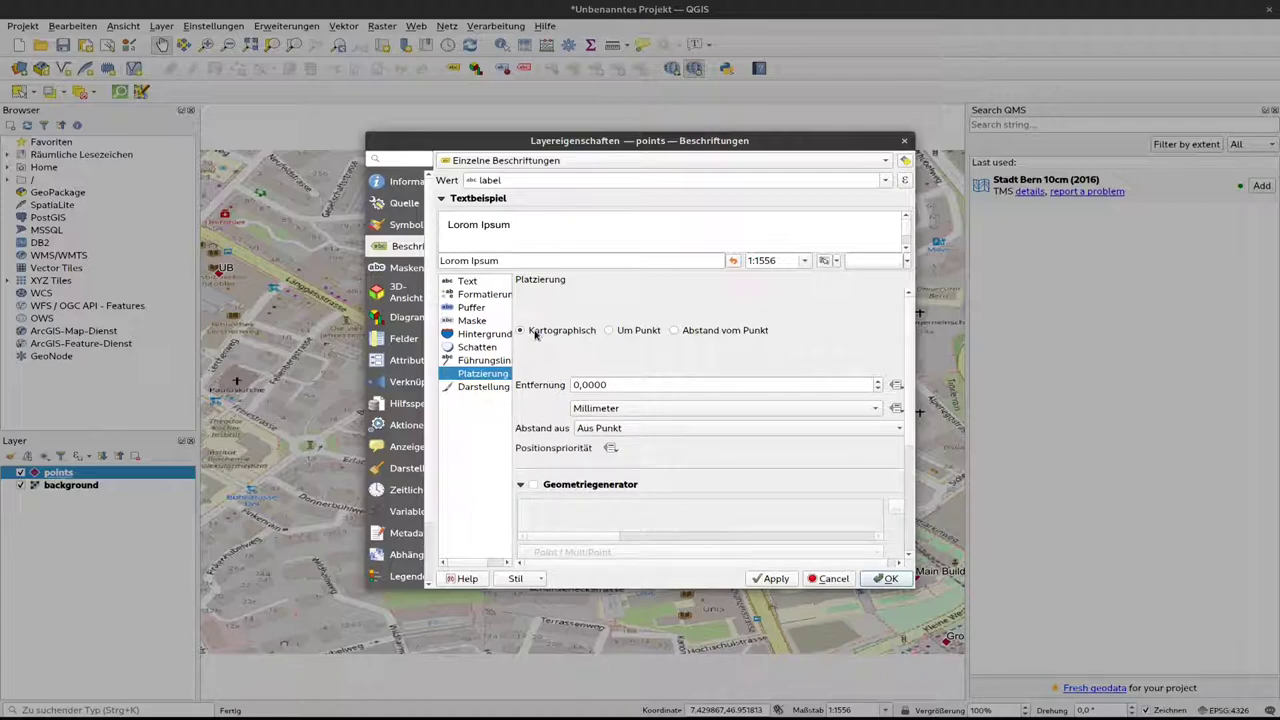
pyautogui.click(777, 580)
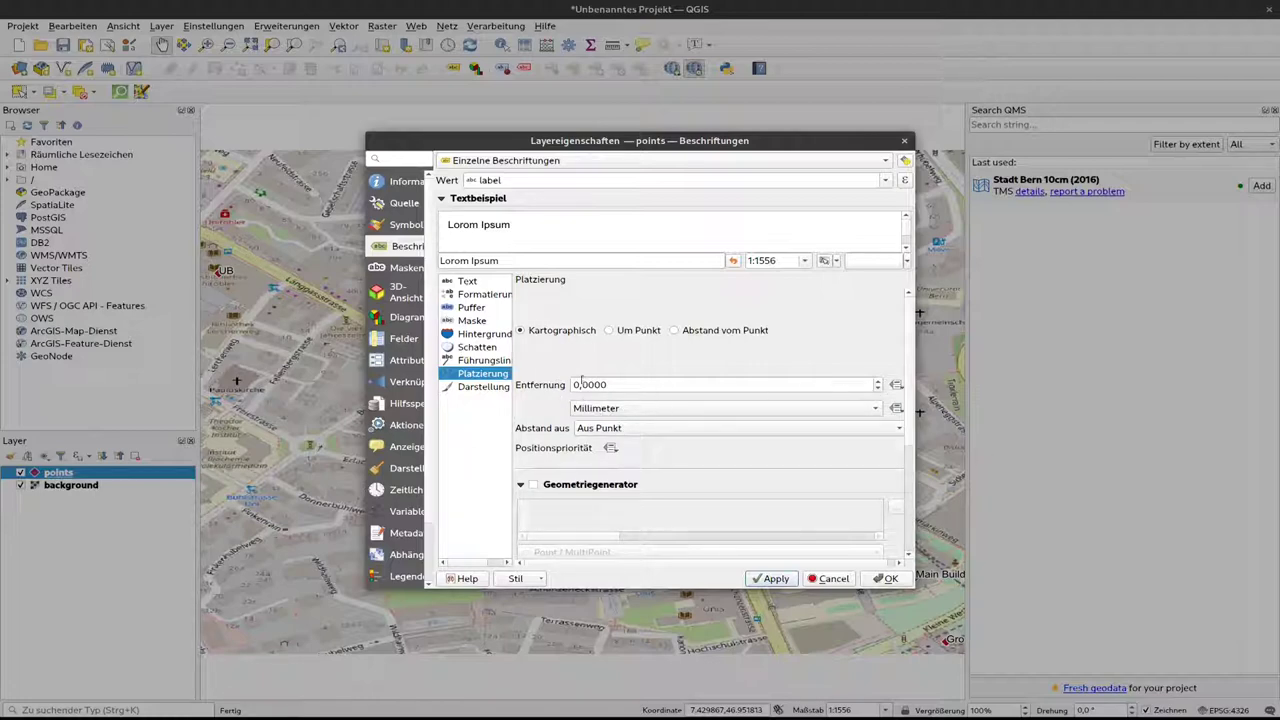
pyautogui.click(576, 384)
pyautogui.write('1')
pyautogui.click(773, 579)
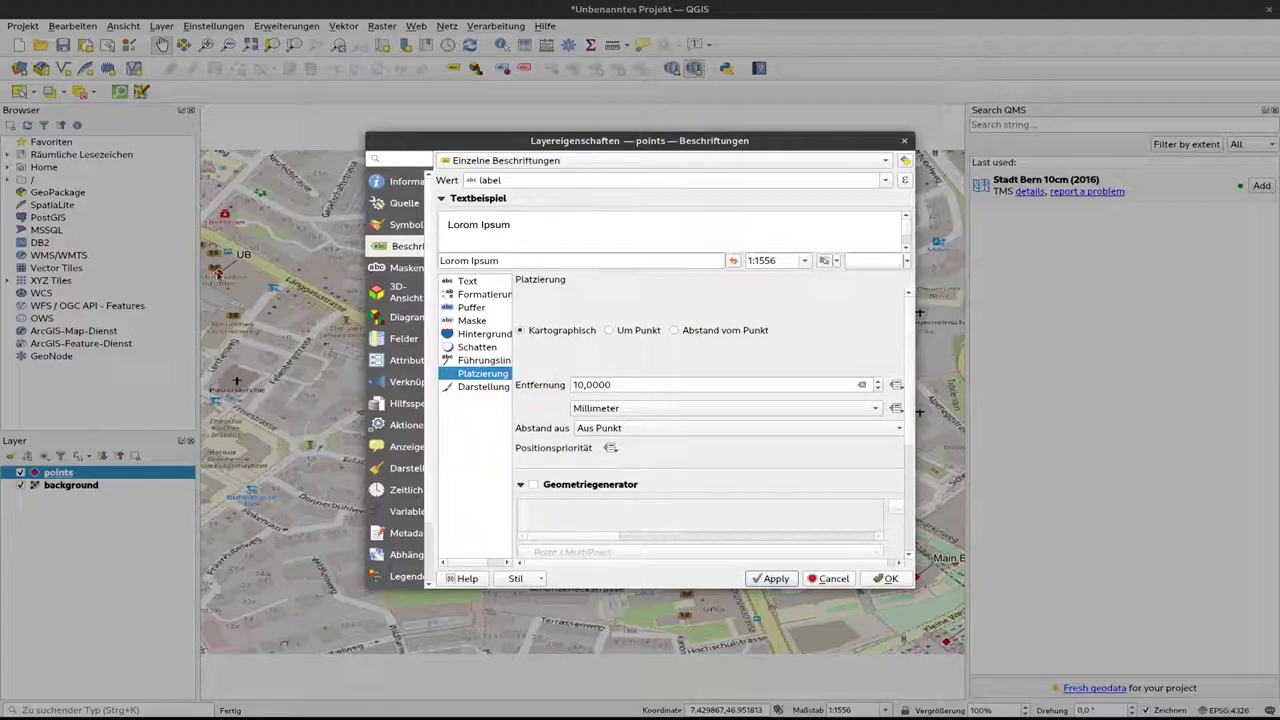
pyautogui.click(487, 362)
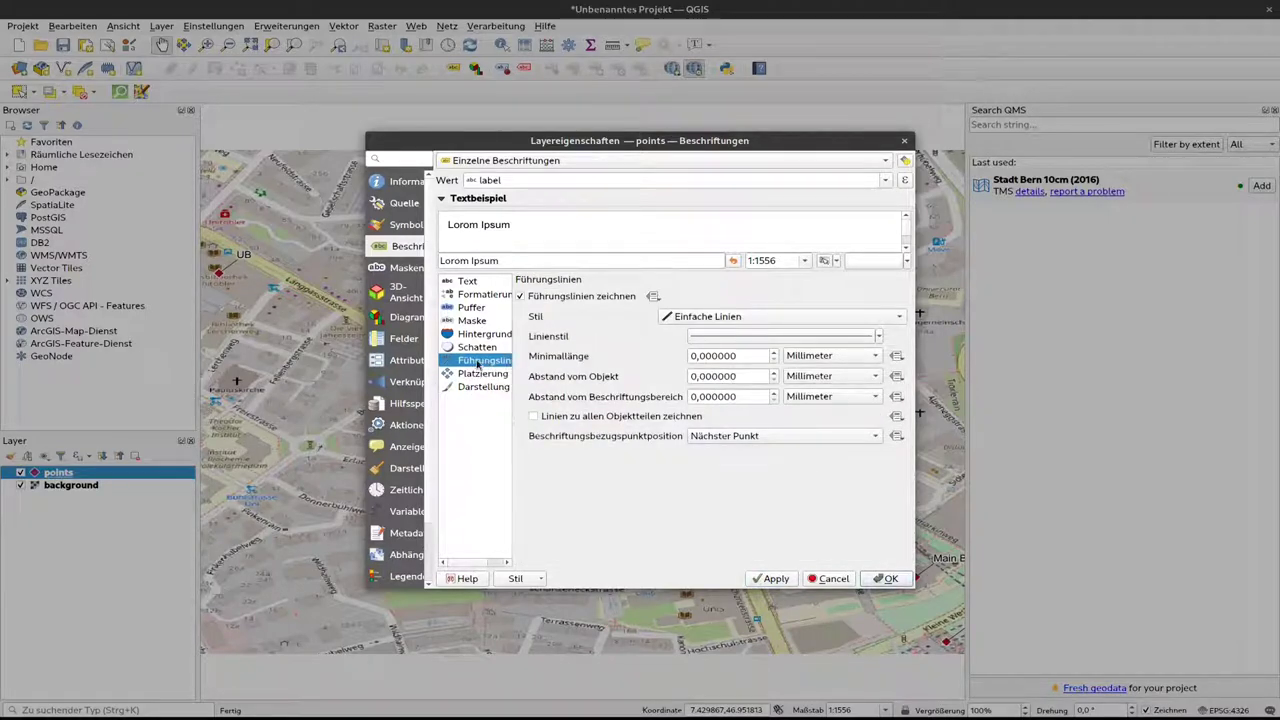
# Step: Switch off label leader lines and apply a 3 mm cartographic label distance
pyautogui.click(577, 298)
pyautogui.click(784, 577)
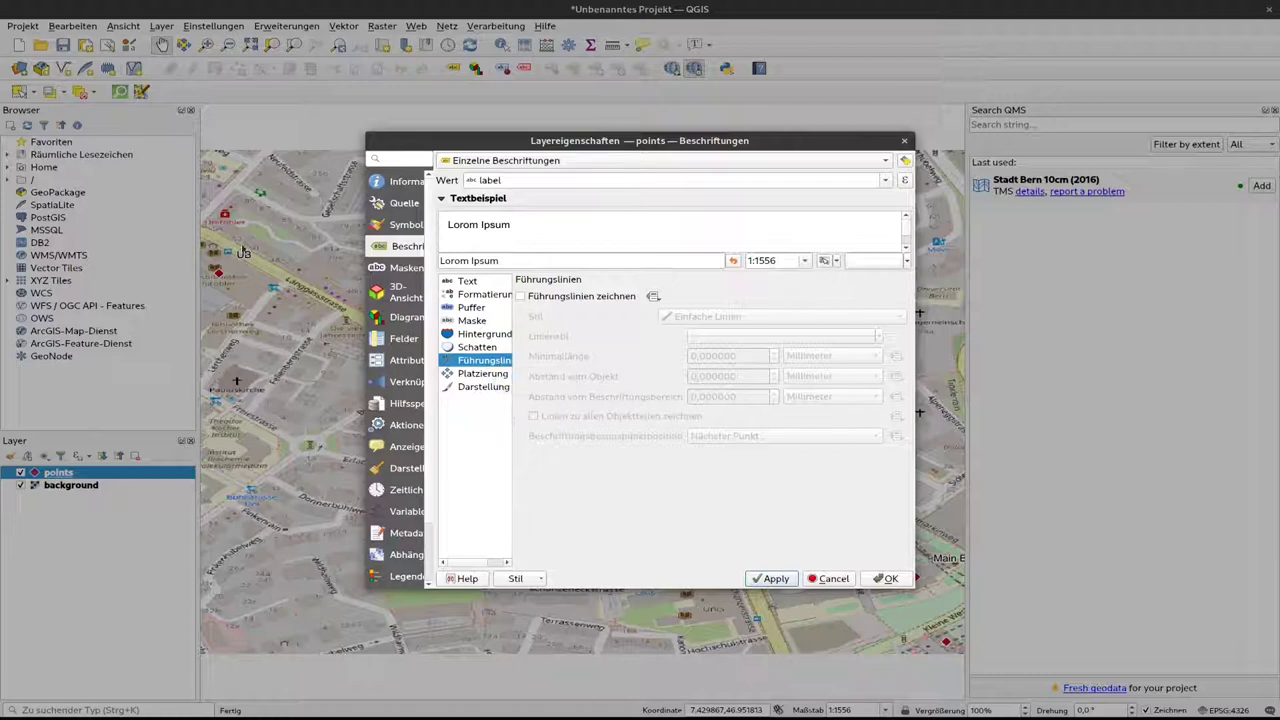
pyautogui.click(490, 374)
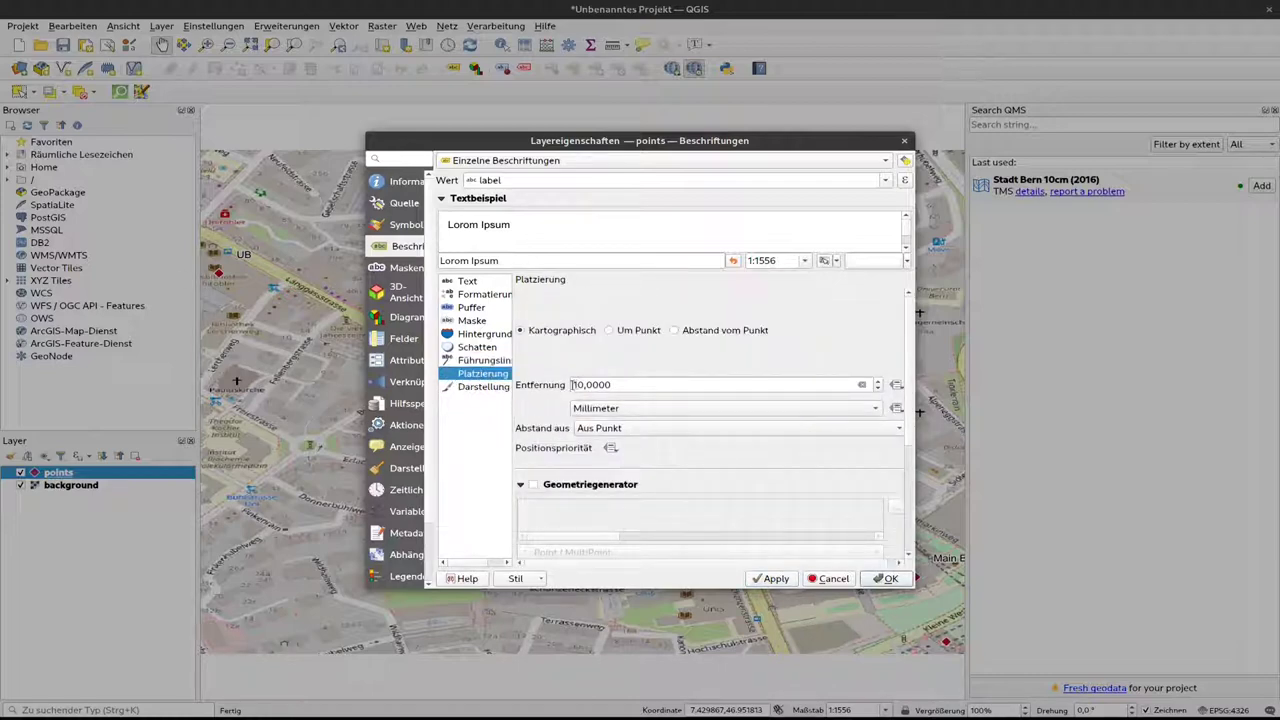
pyautogui.click(573, 384)
pyautogui.moveTo(577, 384); pyautogui.dragTo(587, 385)
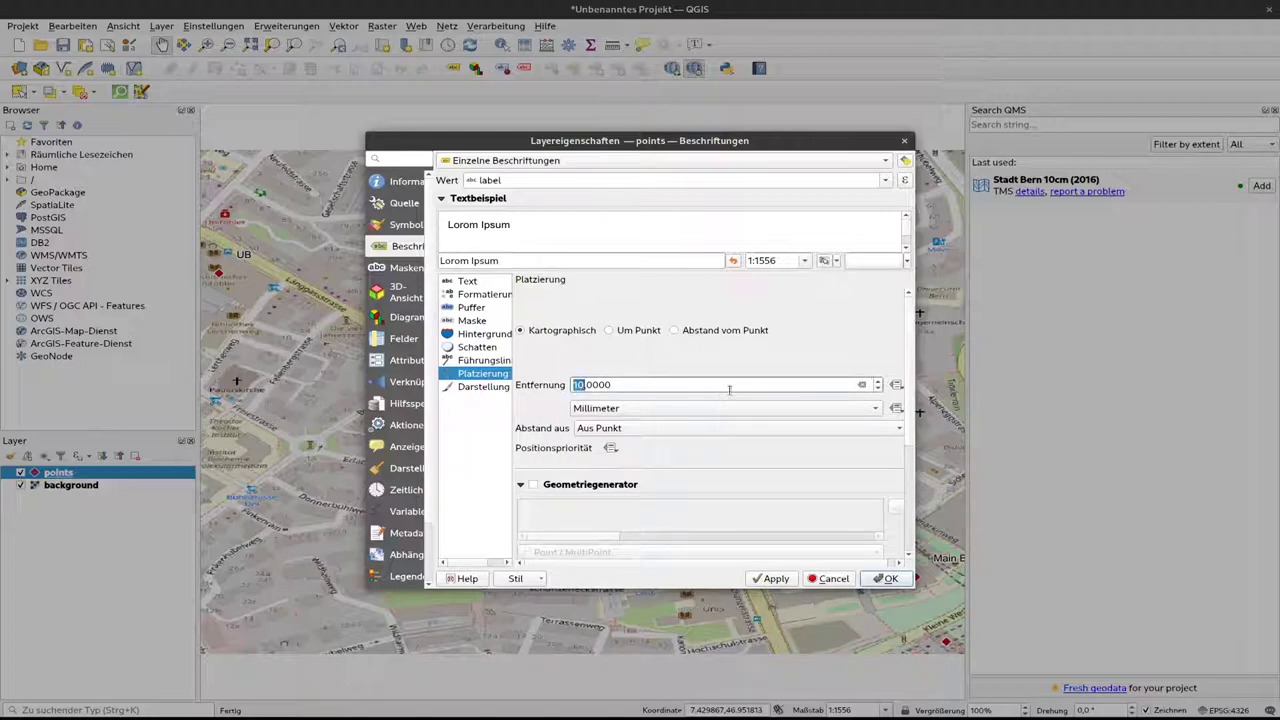
pyautogui.write('3')
pyautogui.click(775, 579)
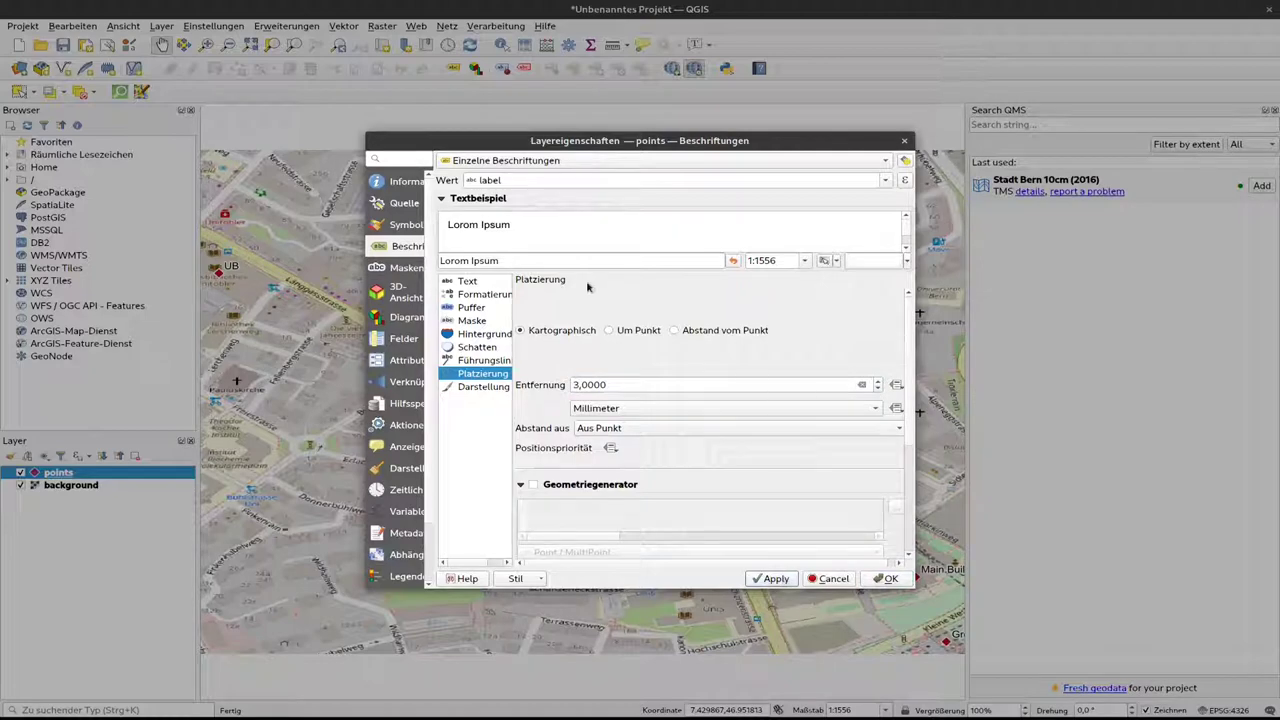
# Step: Review the red diamond marker symbol, then return to the point layer's label settings
pyautogui.click(403, 226)
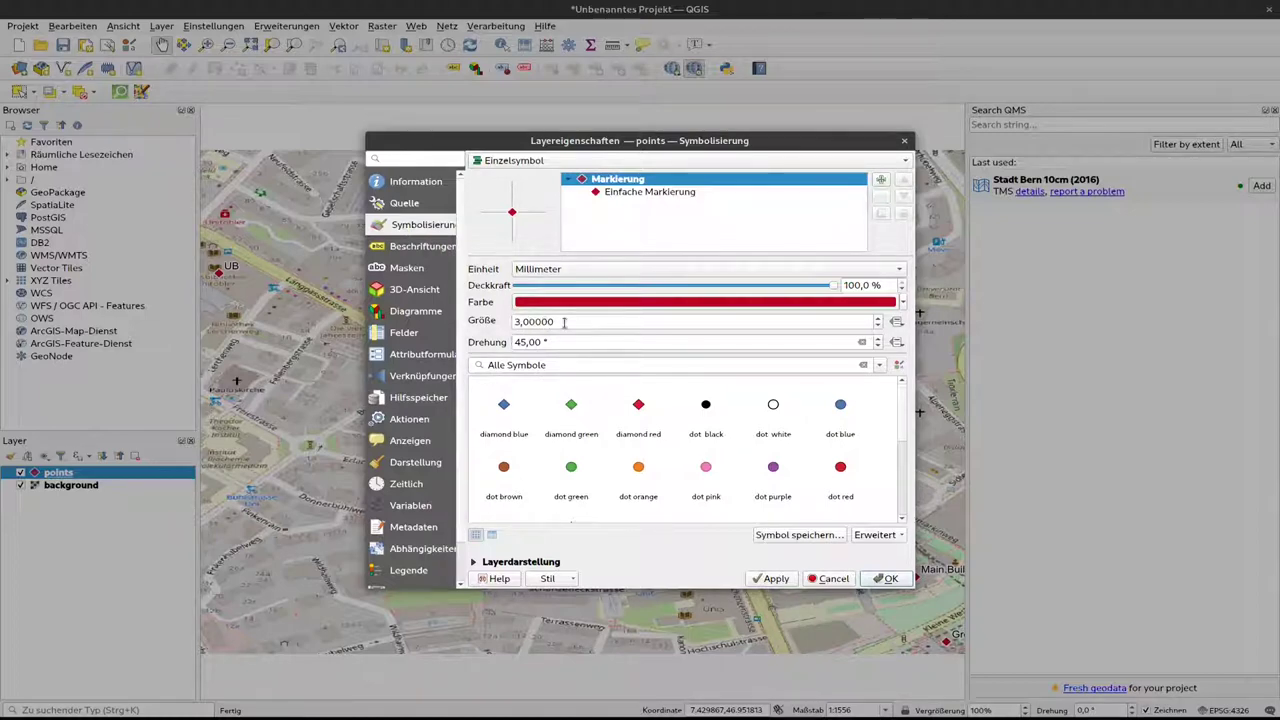
pyautogui.click(419, 248)
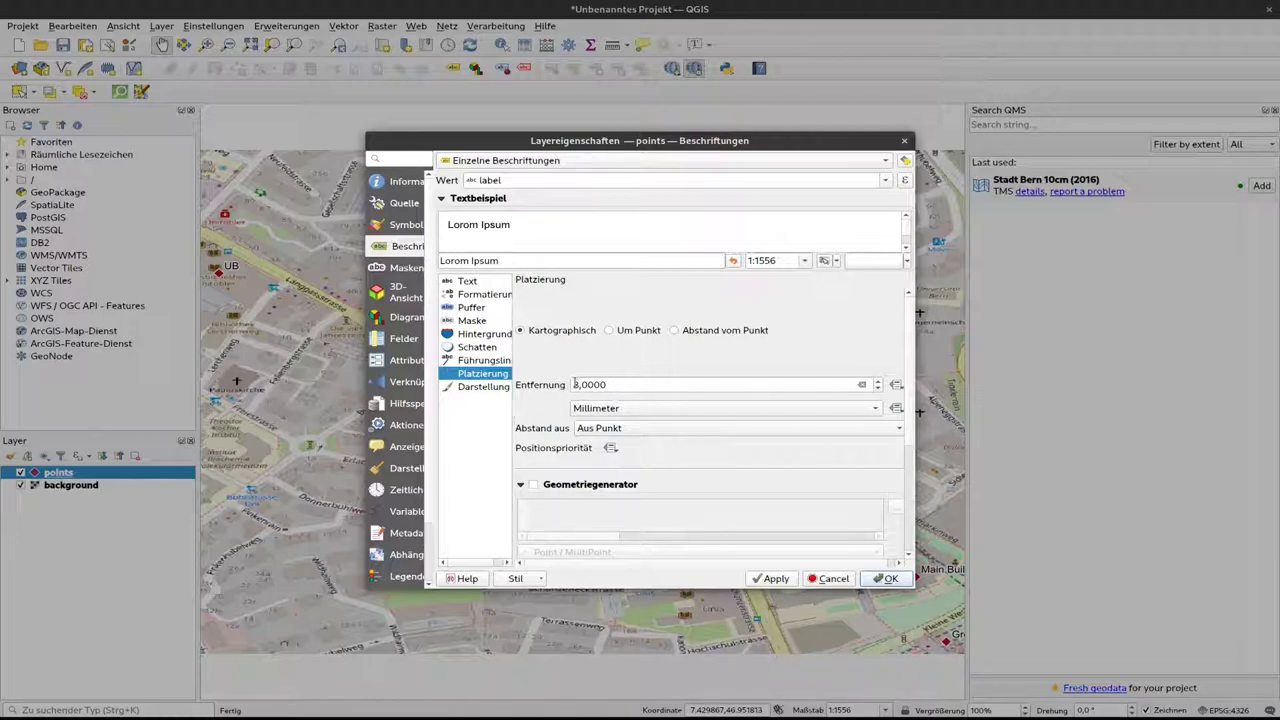
# Step: Confirm the label settings to view the labelled Bern map, then bring up the points layer's context menu
pyautogui.click(887, 581)
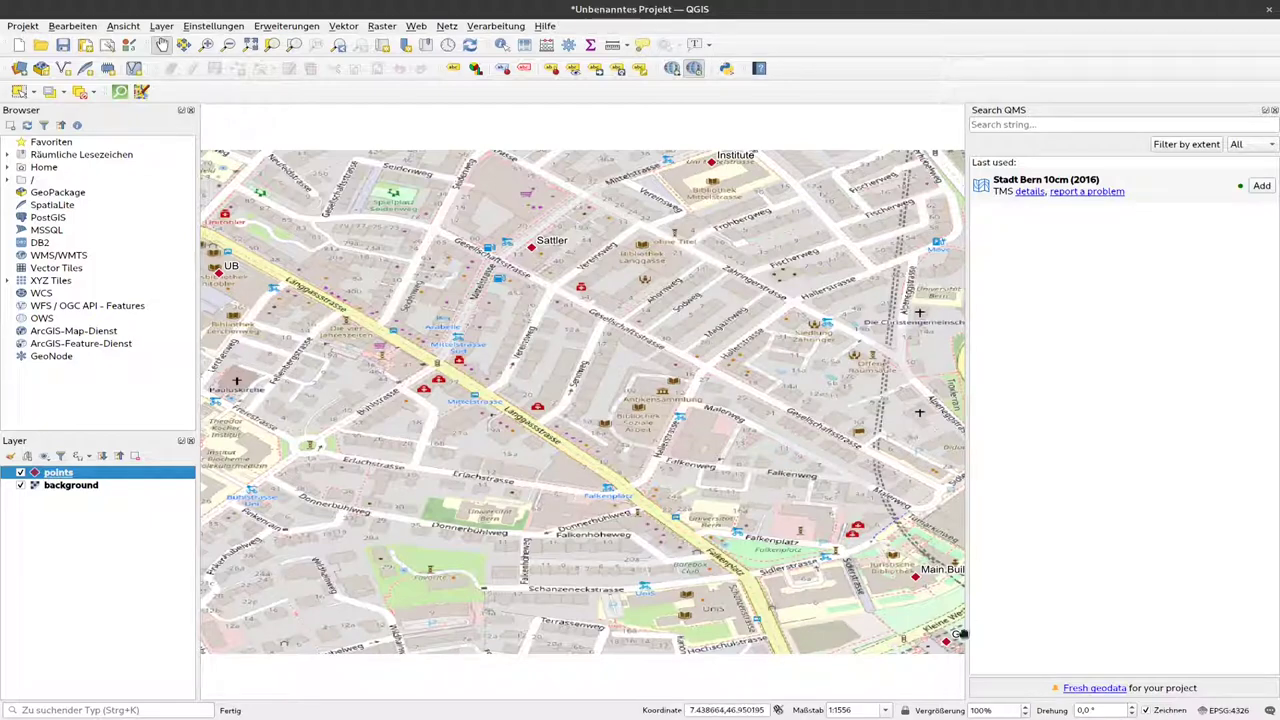
pyautogui.rightClick(92, 477)
# Step: Trial lower-left 'Abstand vom Punkt' label placement, then reapply cartographic placement
pyautogui.click(142, 466)
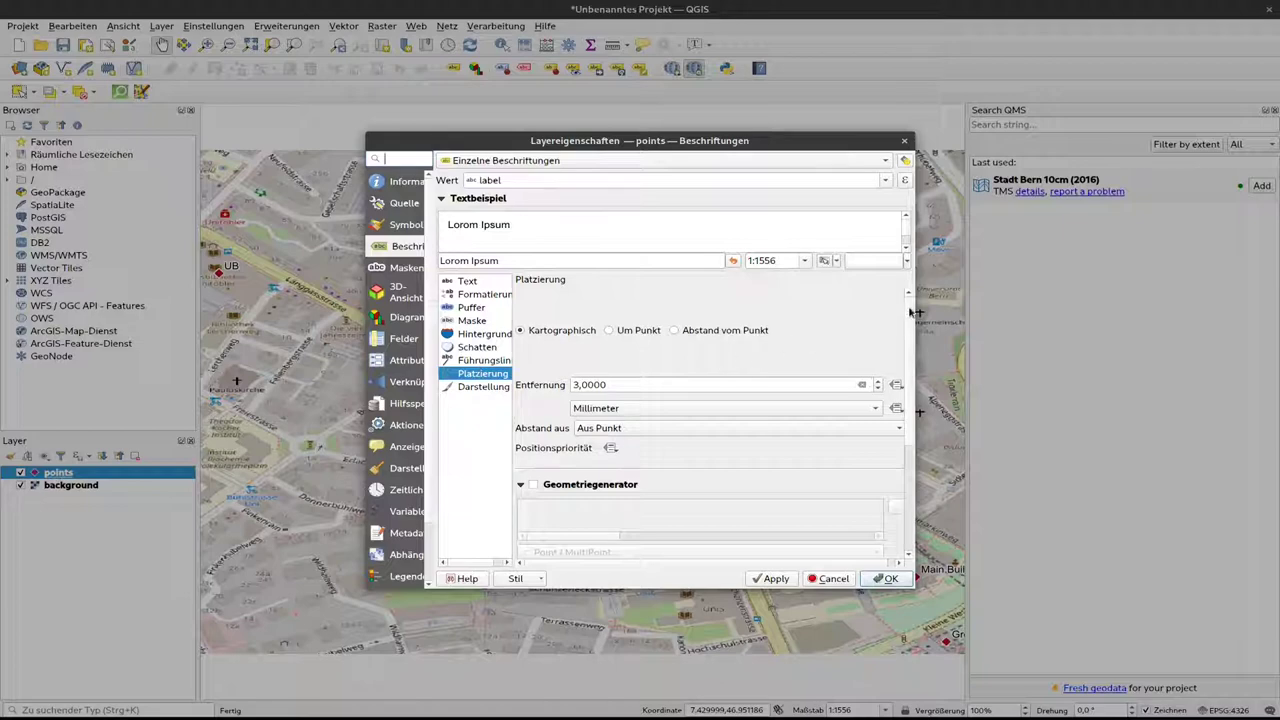
pyautogui.scroll(-5, 843, 434)
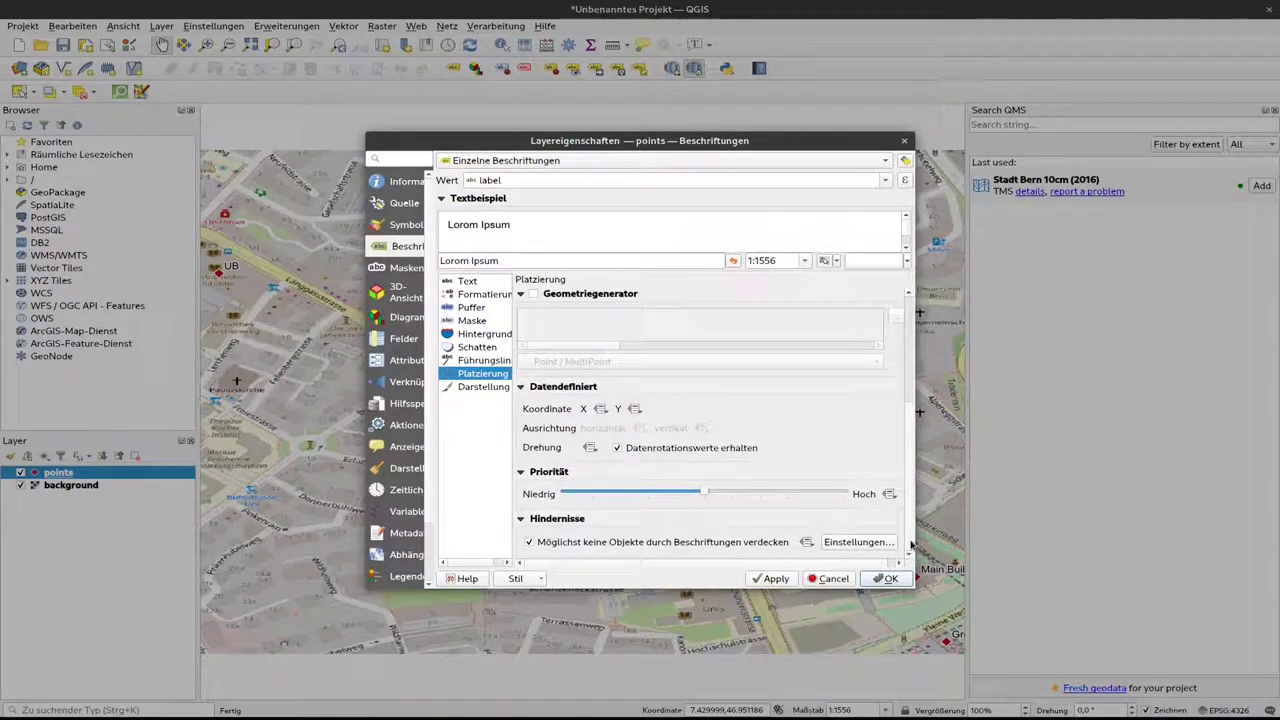
pyautogui.scroll(1, 912, 494)
pyautogui.scroll(3, 912, 494)
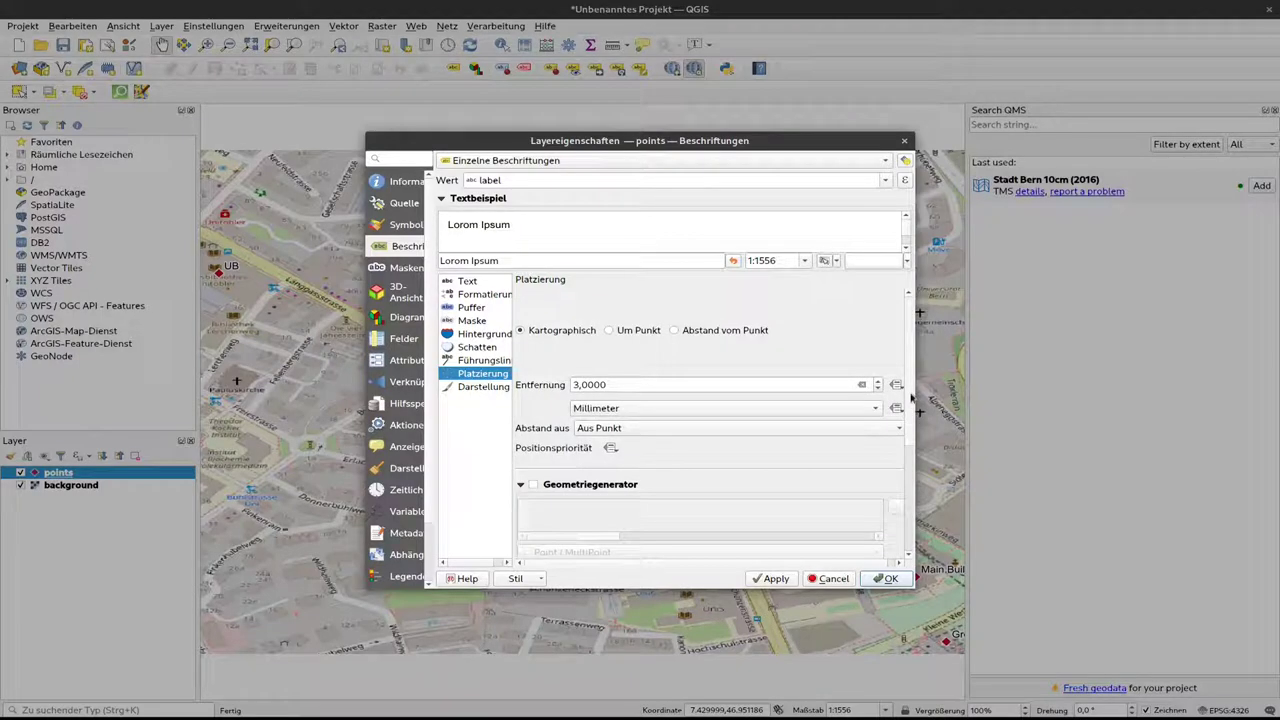
pyautogui.click(687, 332)
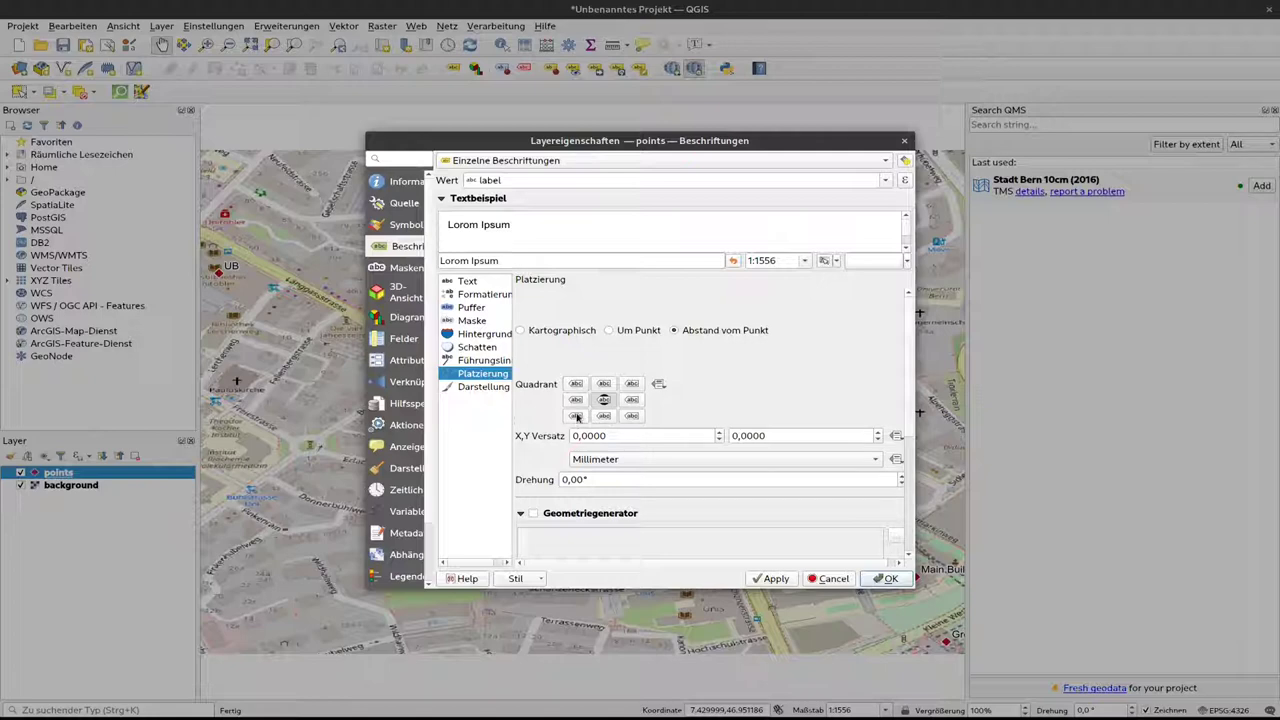
pyautogui.click(576, 416)
pyautogui.click(783, 579)
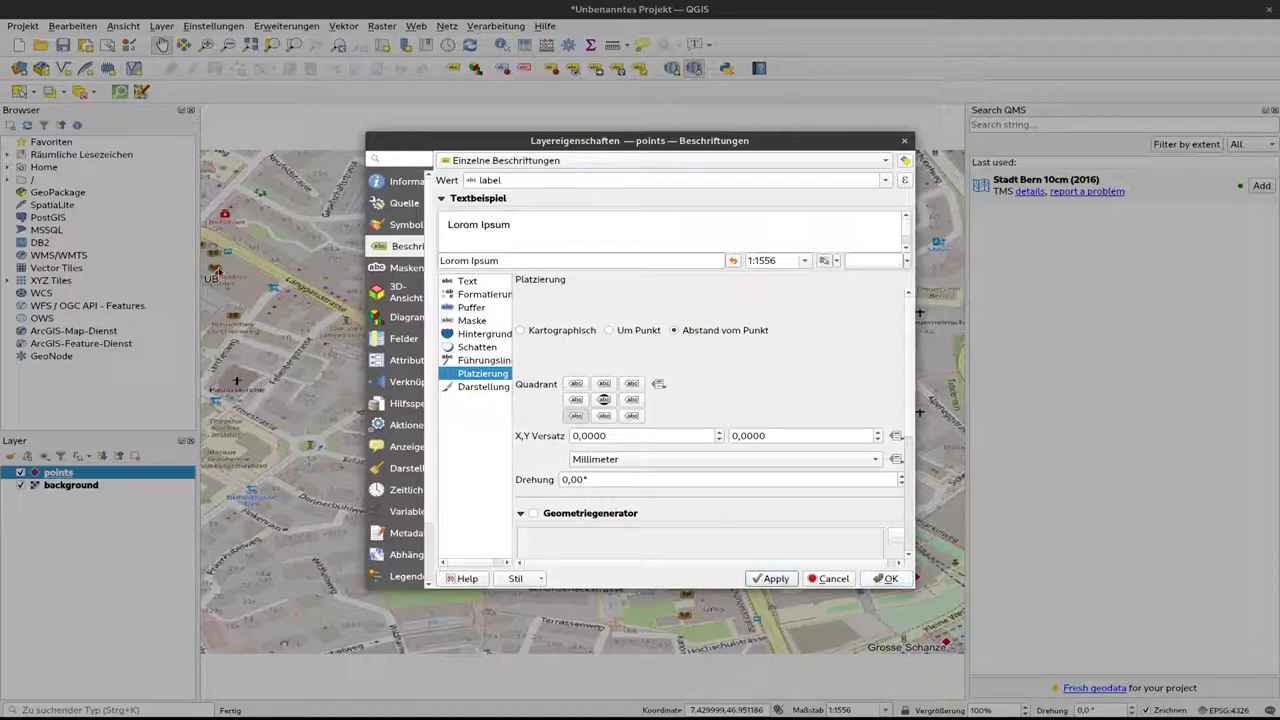
pyautogui.click(546, 331)
pyautogui.click(770, 578)
pyautogui.click(888, 579)
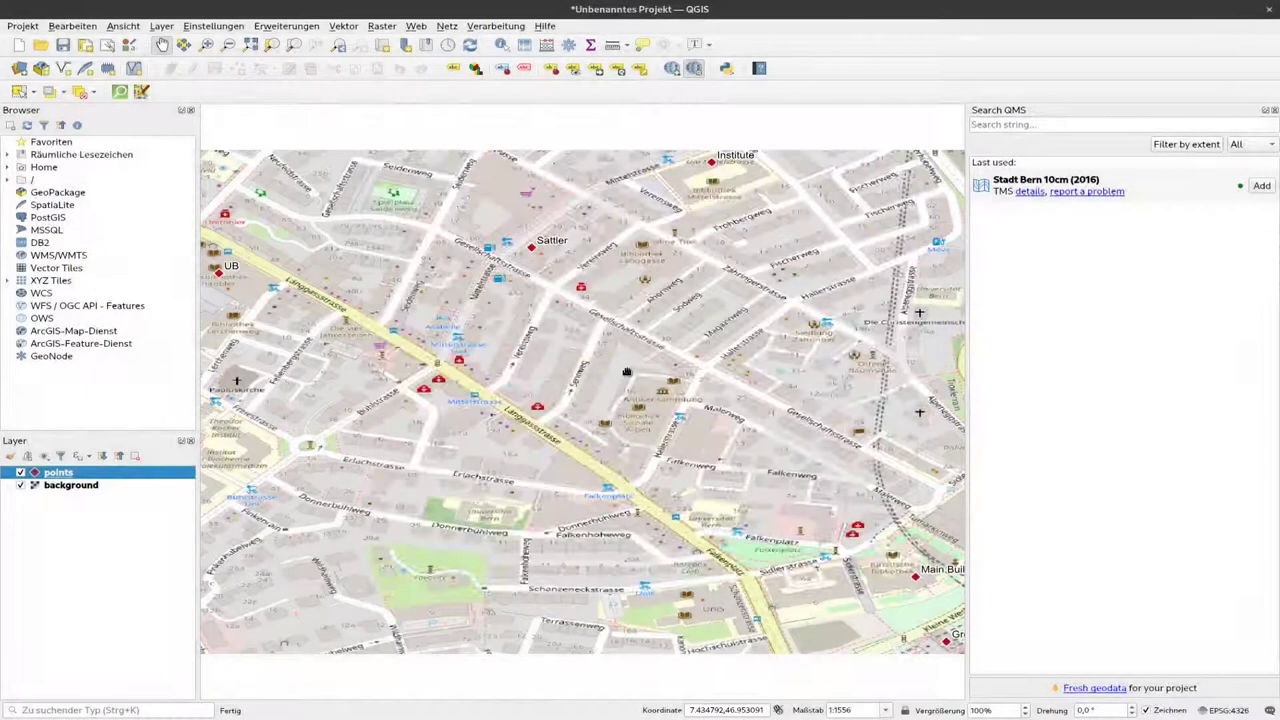